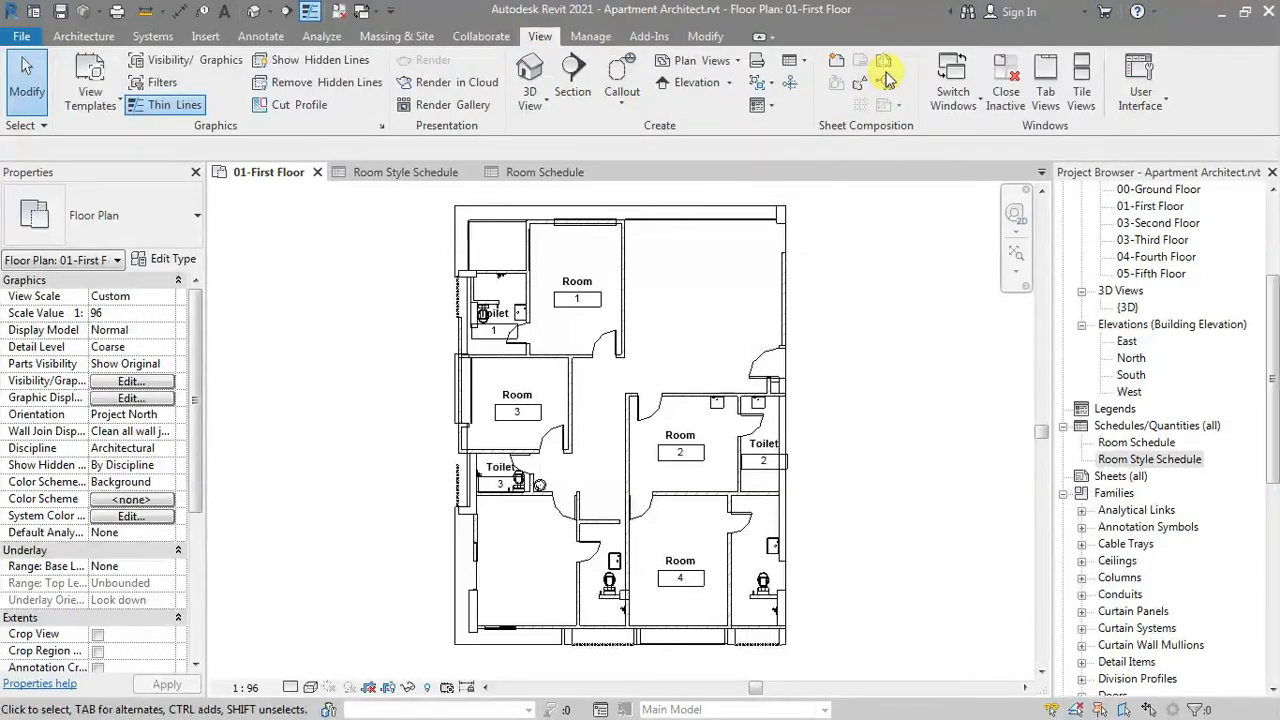
Create a new material takeoff for the Walls category in the New Construction phase.
click(806, 66)
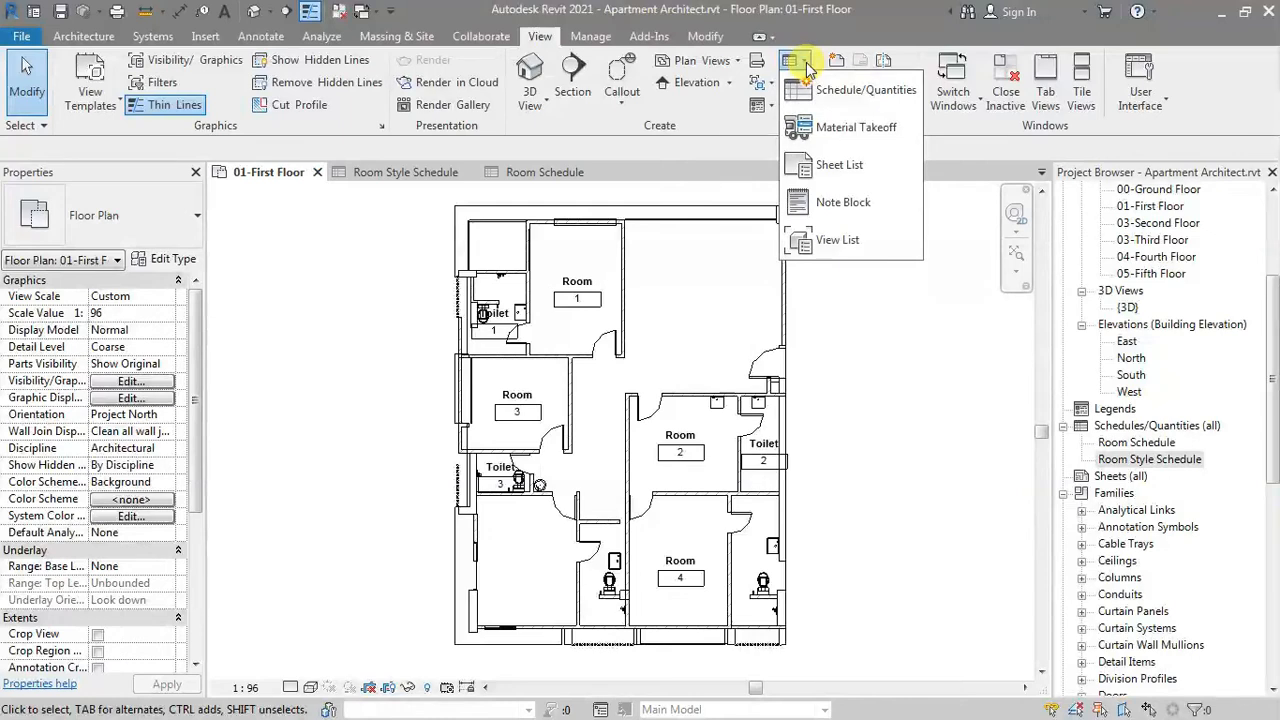
click(855, 128)
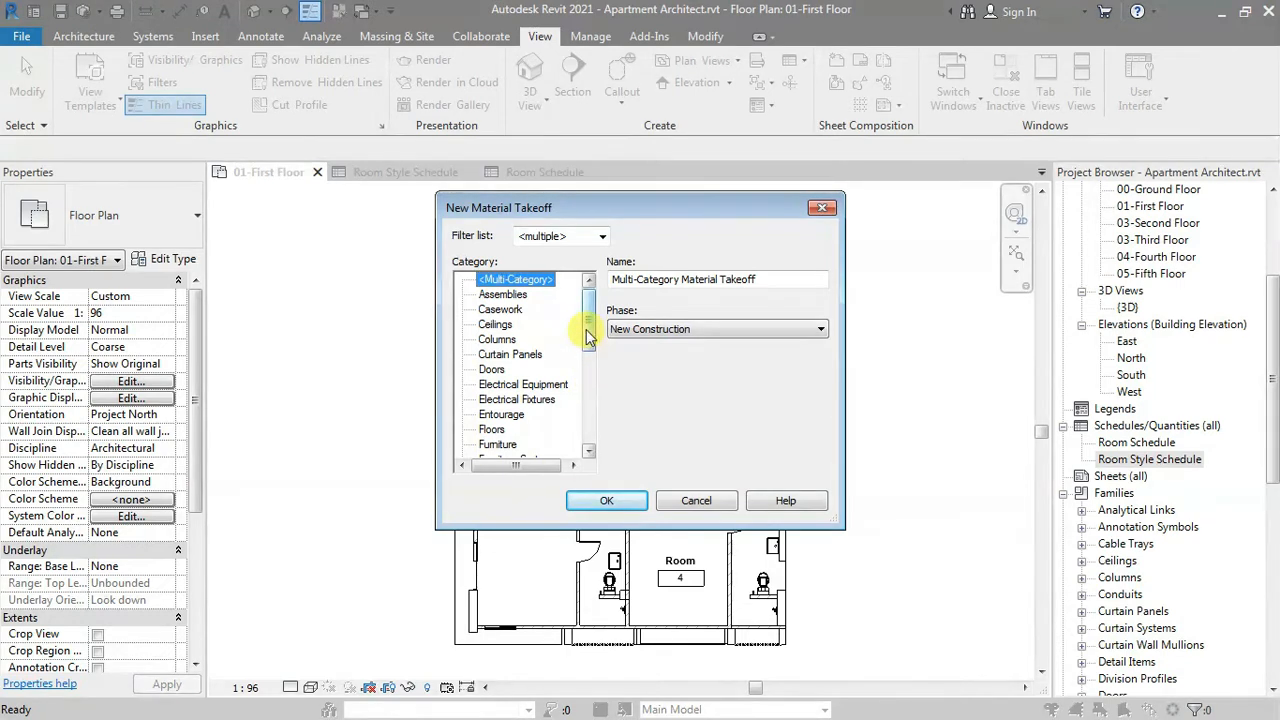
drag(645, 208, 642, 189)
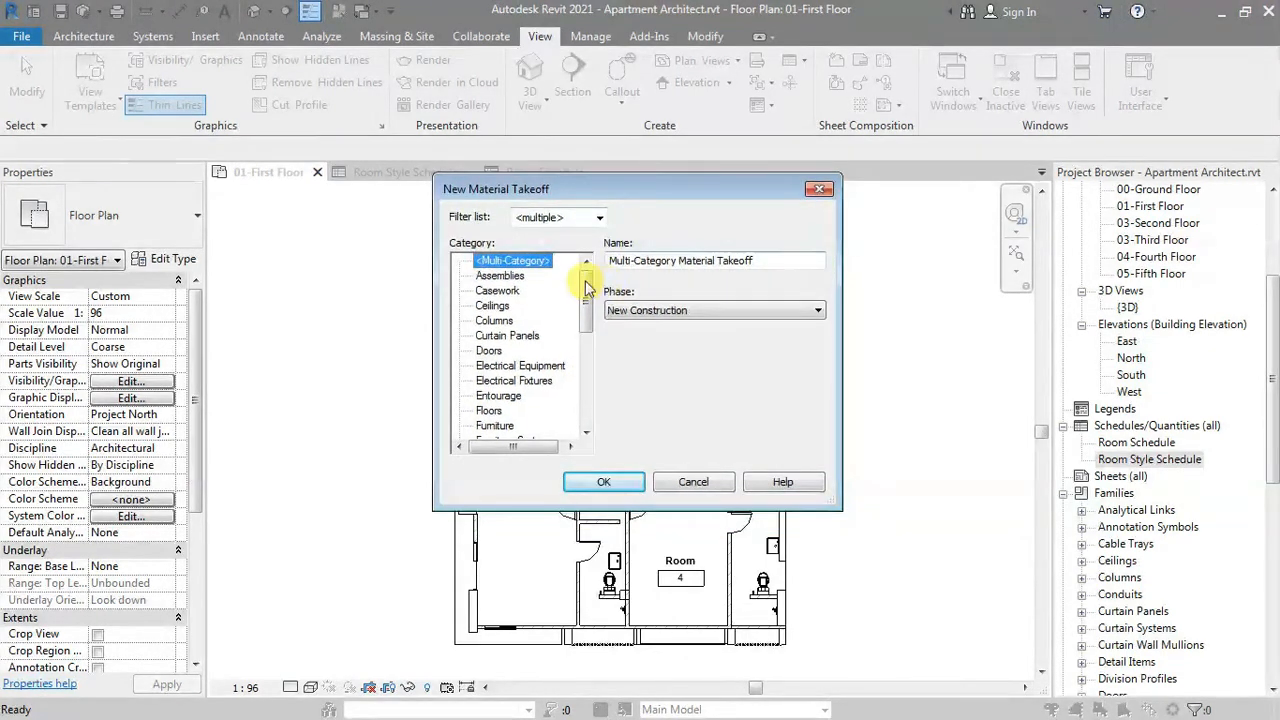
scroll(503, 304, down, 6)
click(487, 409)
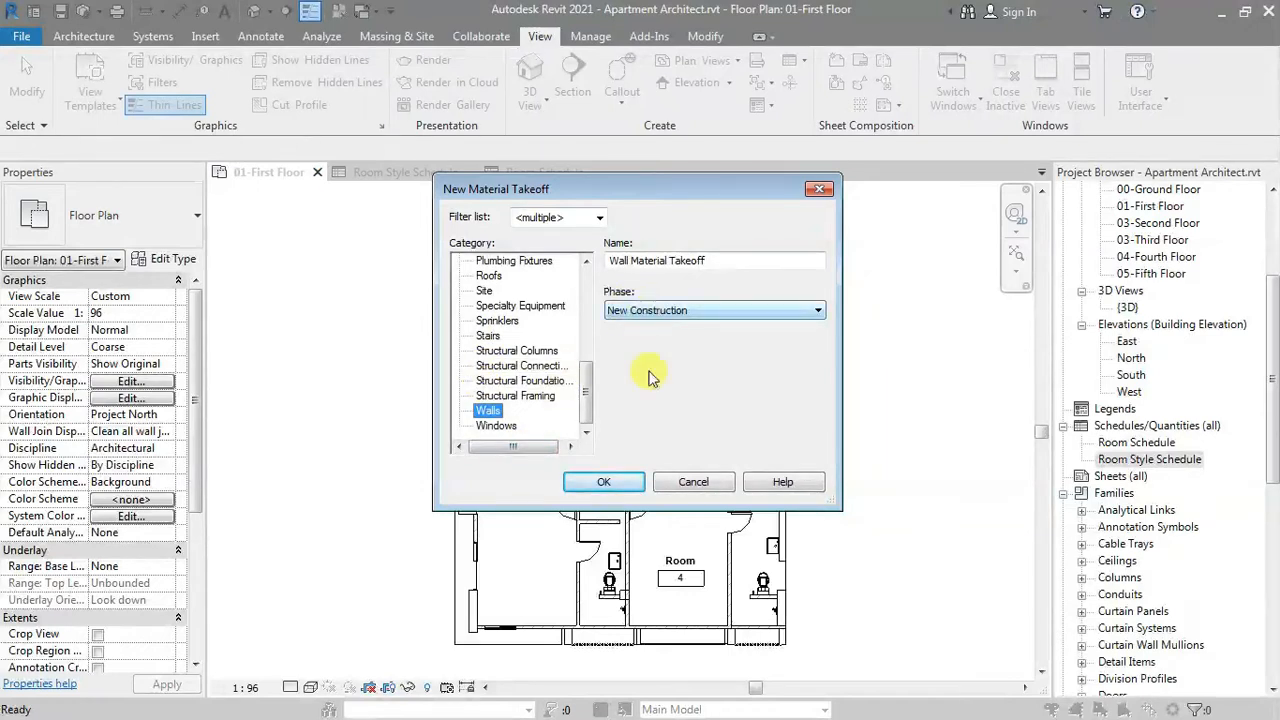
click(627, 485)
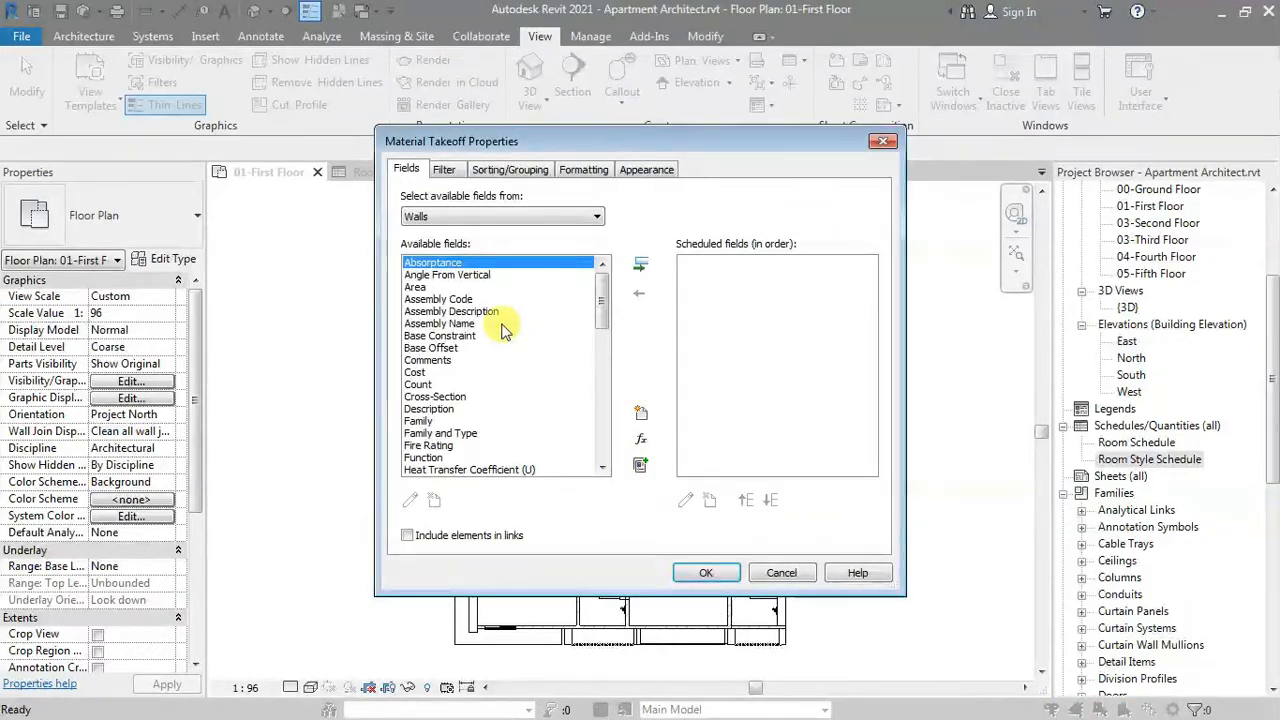
Add the Material: Name and Material: Volume fields to the wall takeoff's scheduled fields.
click(501, 323)
drag(597, 310, 590, 365)
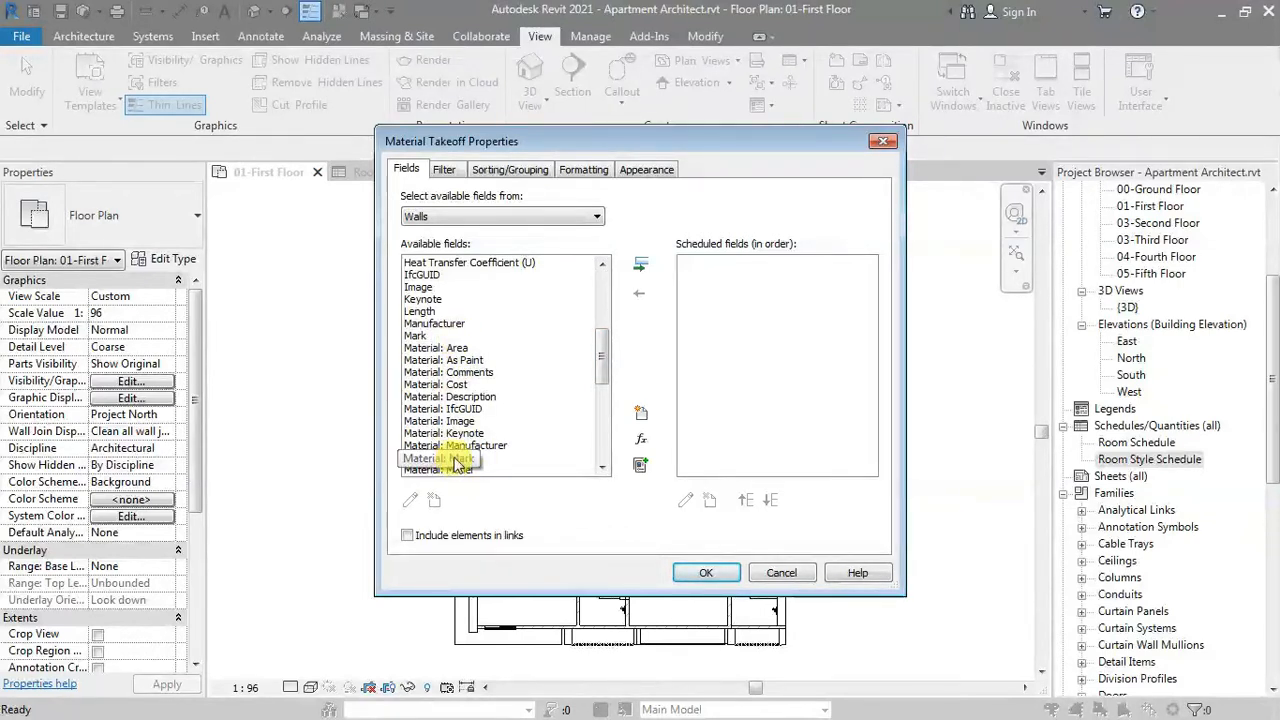
click(458, 421)
scroll(465, 456, down, 1)
scroll(465, 456, down, 2)
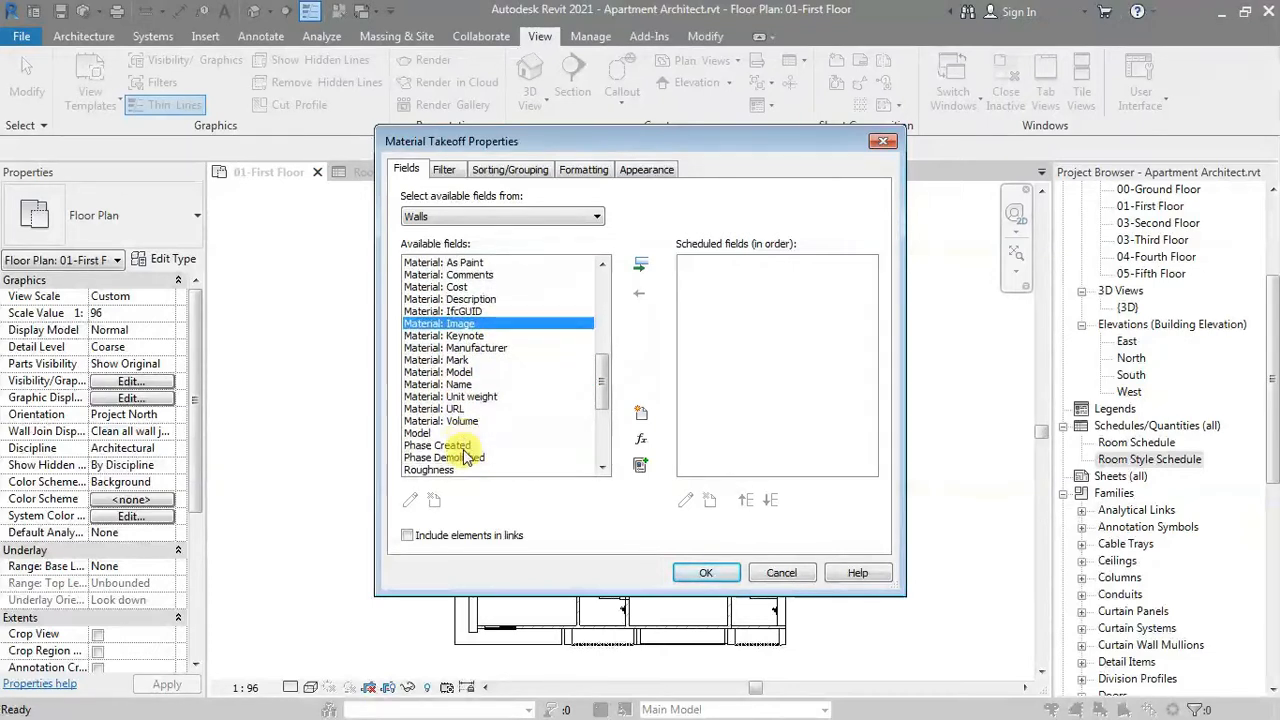
click(460, 386)
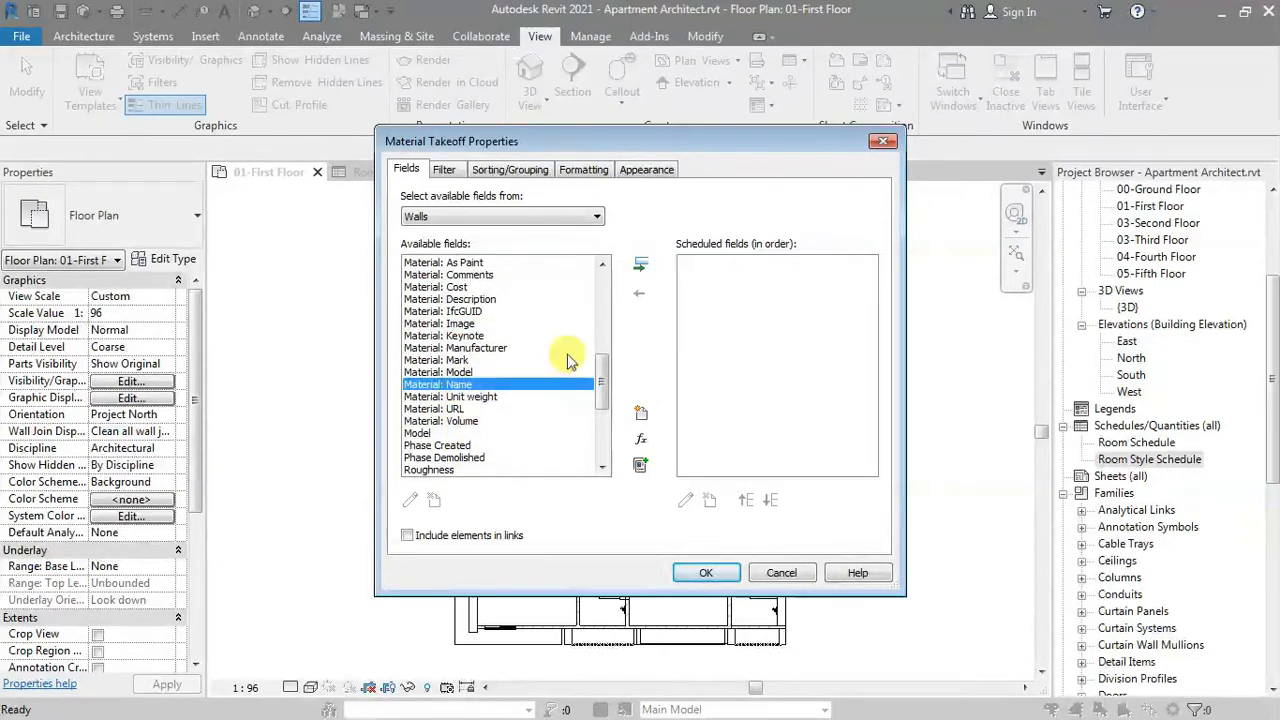
click(640, 265)
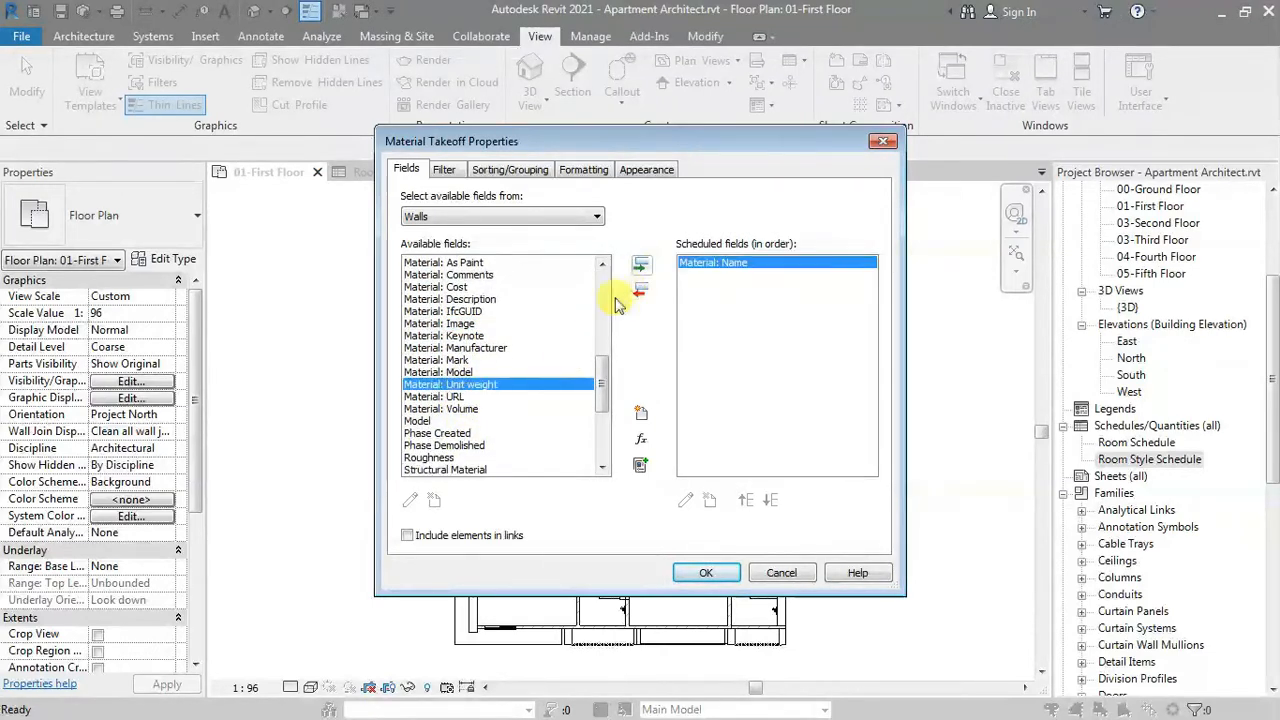
click(462, 409)
drag(478, 412, 468, 414)
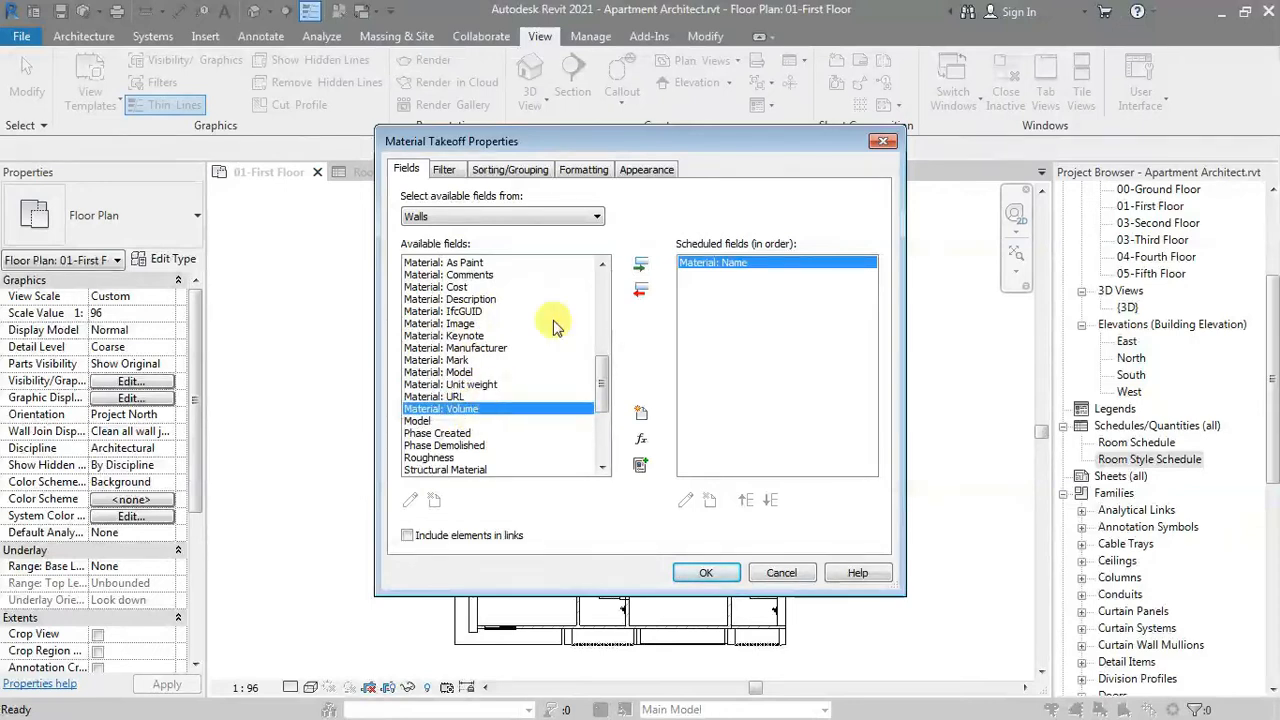
click(642, 265)
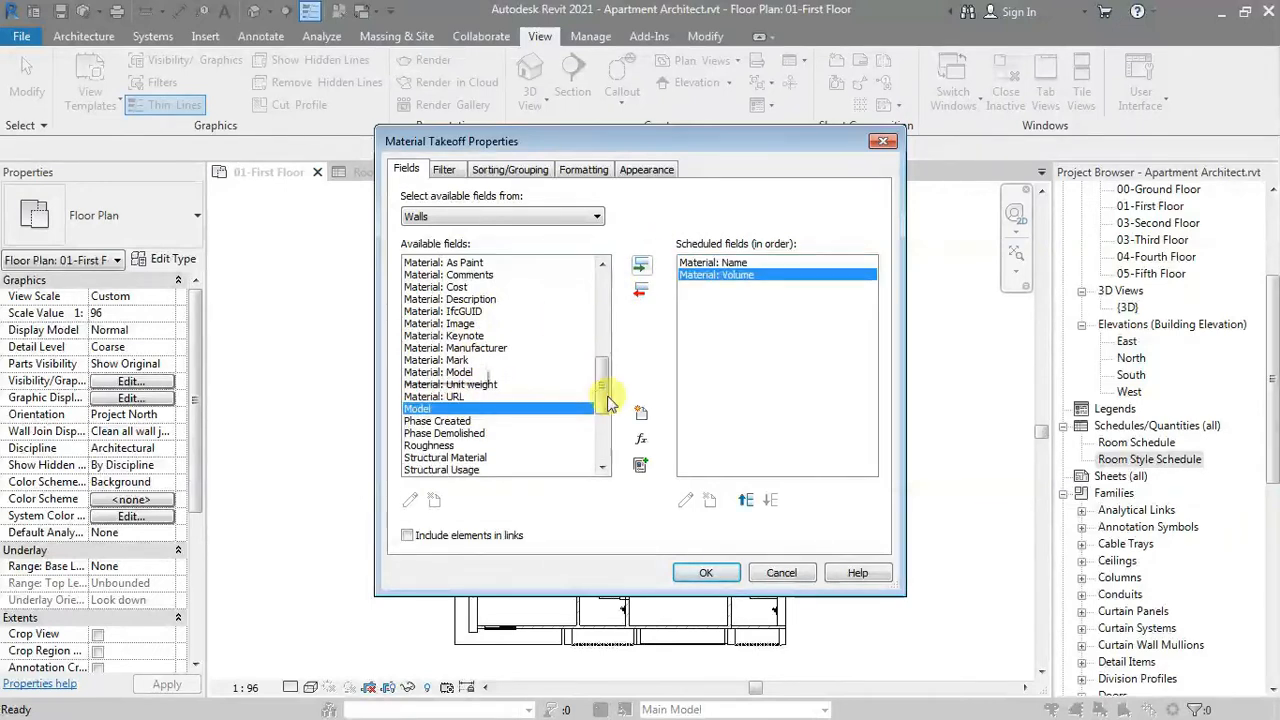
Add the Material: Area and Material: As Paint fields to the scheduled fields.
drag(604, 385, 603, 371)
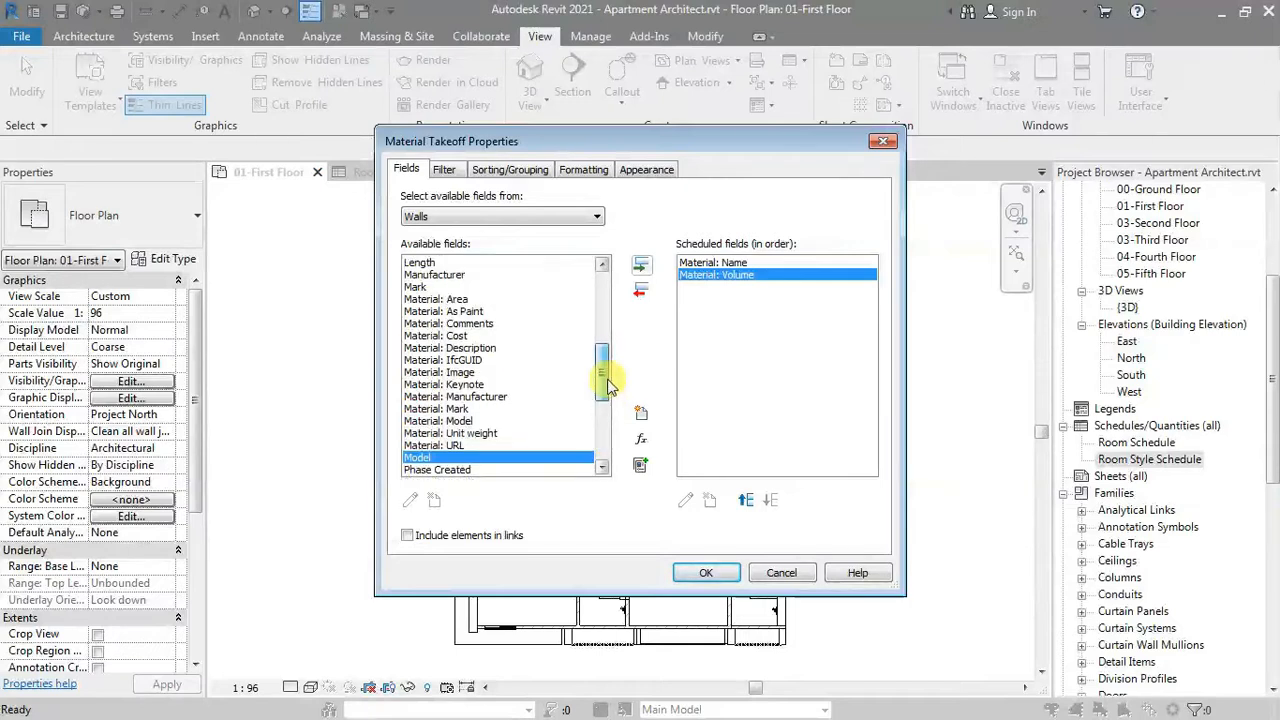
click(556, 303)
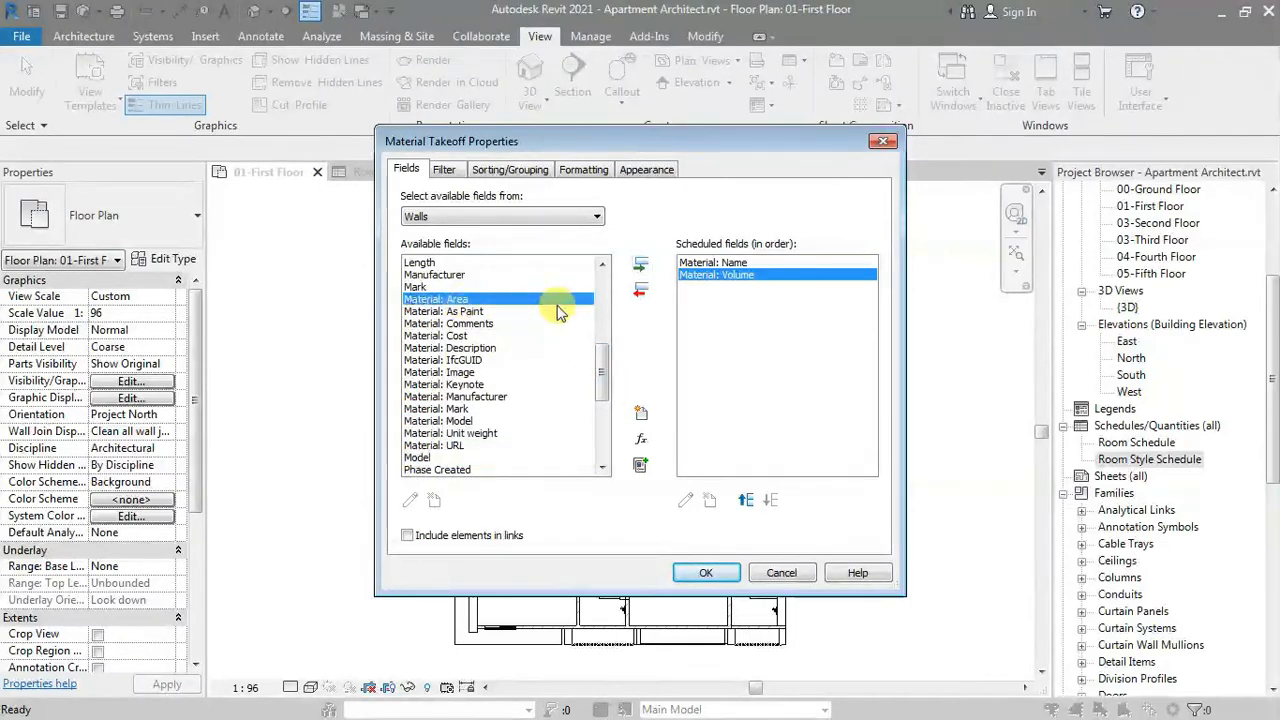
click(642, 266)
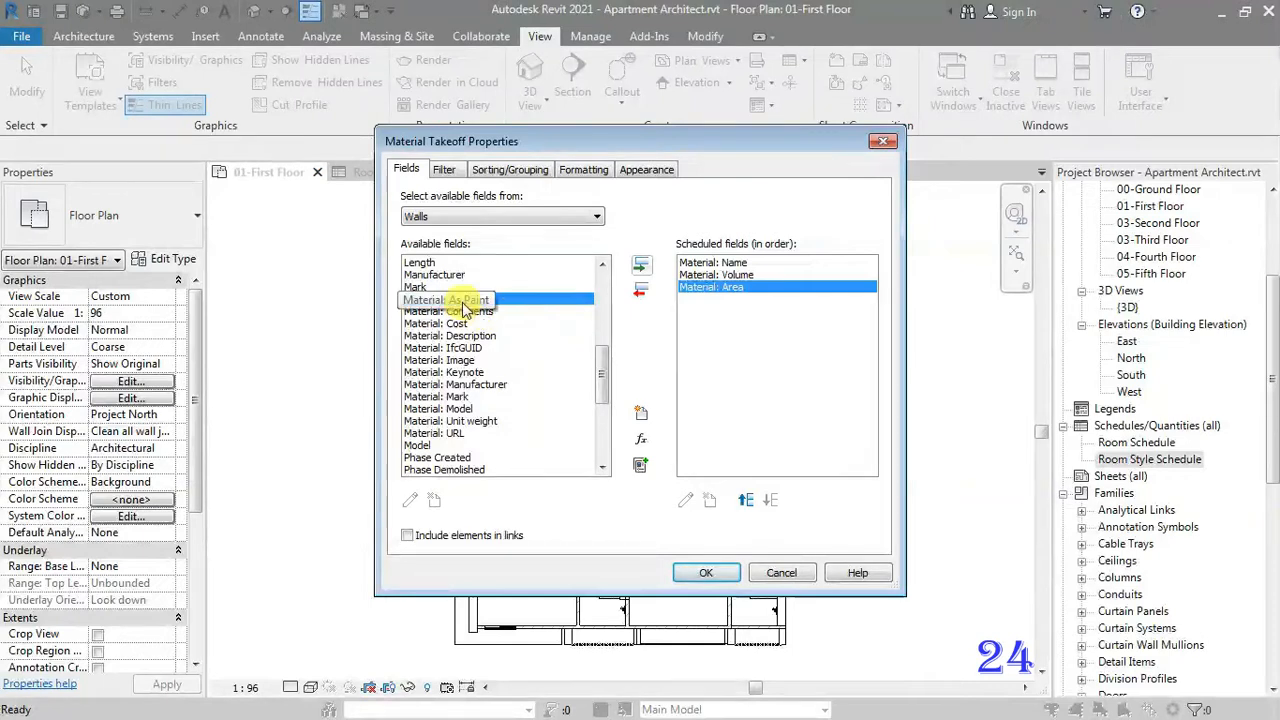
click(640, 266)
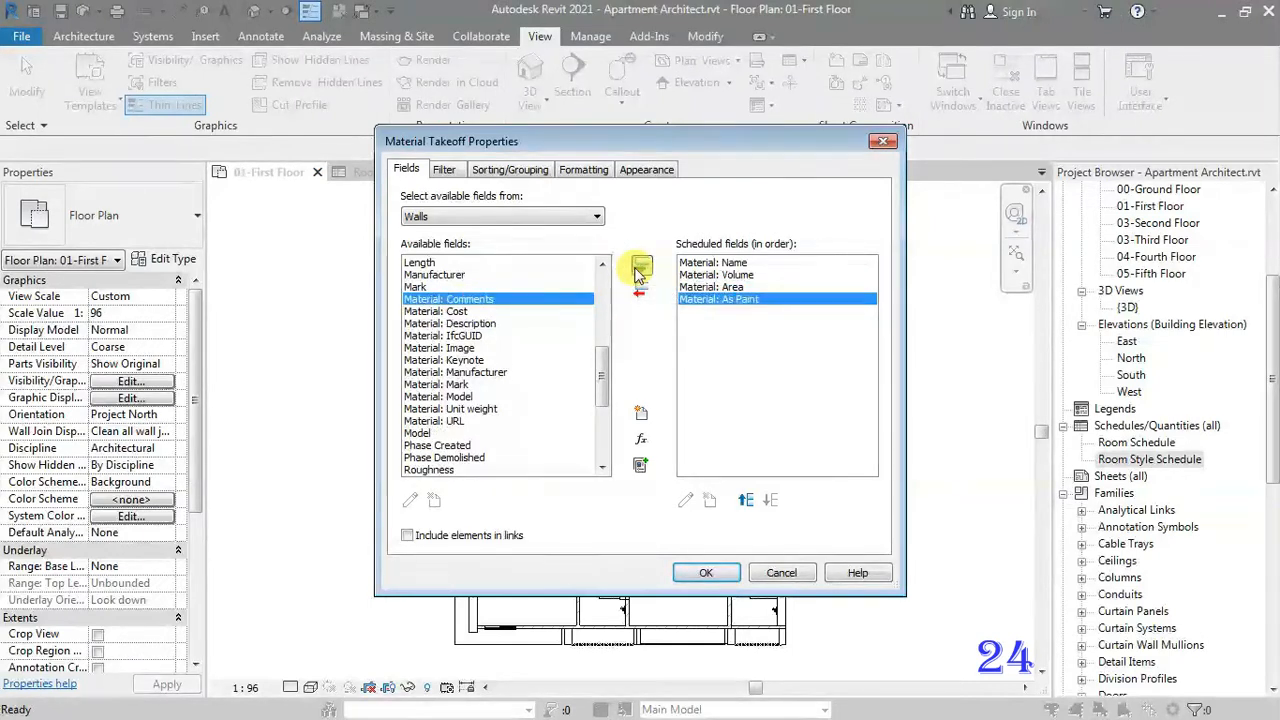
Reorder the scheduled fields to Material: Name, Material: As Paint, Material: Area and Material: Volume.
click(735, 275)
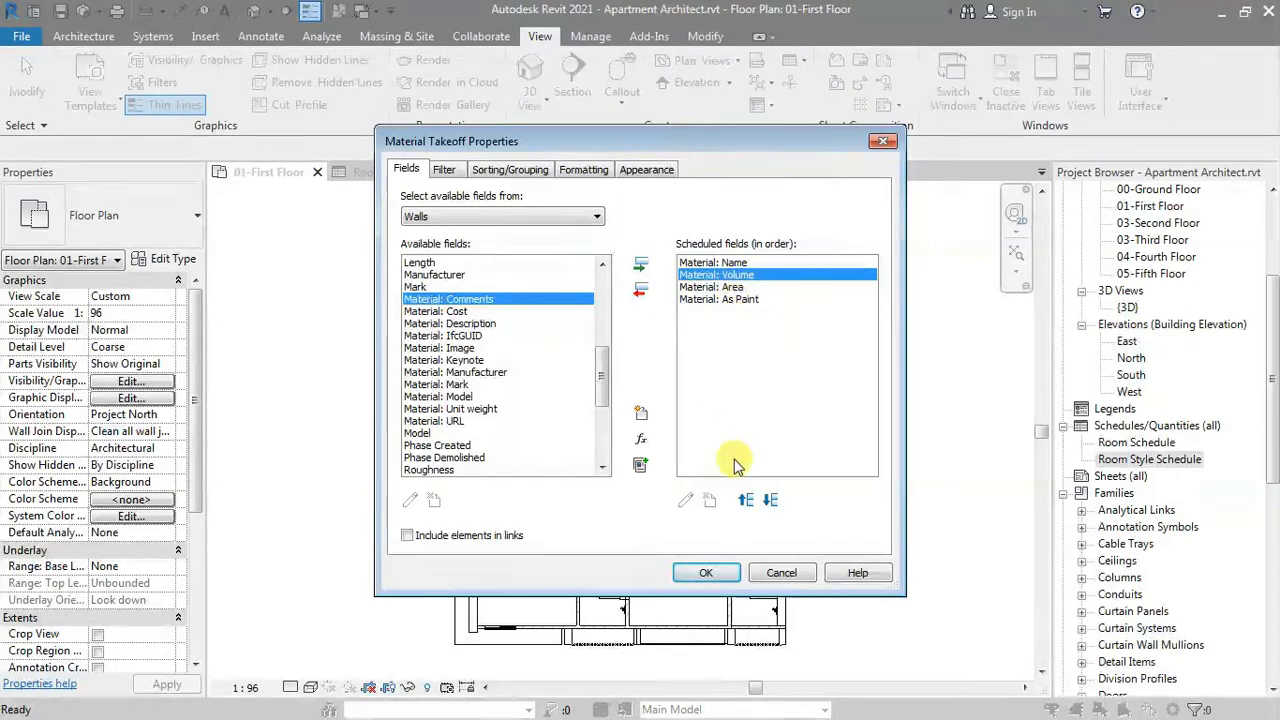
click(771, 500)
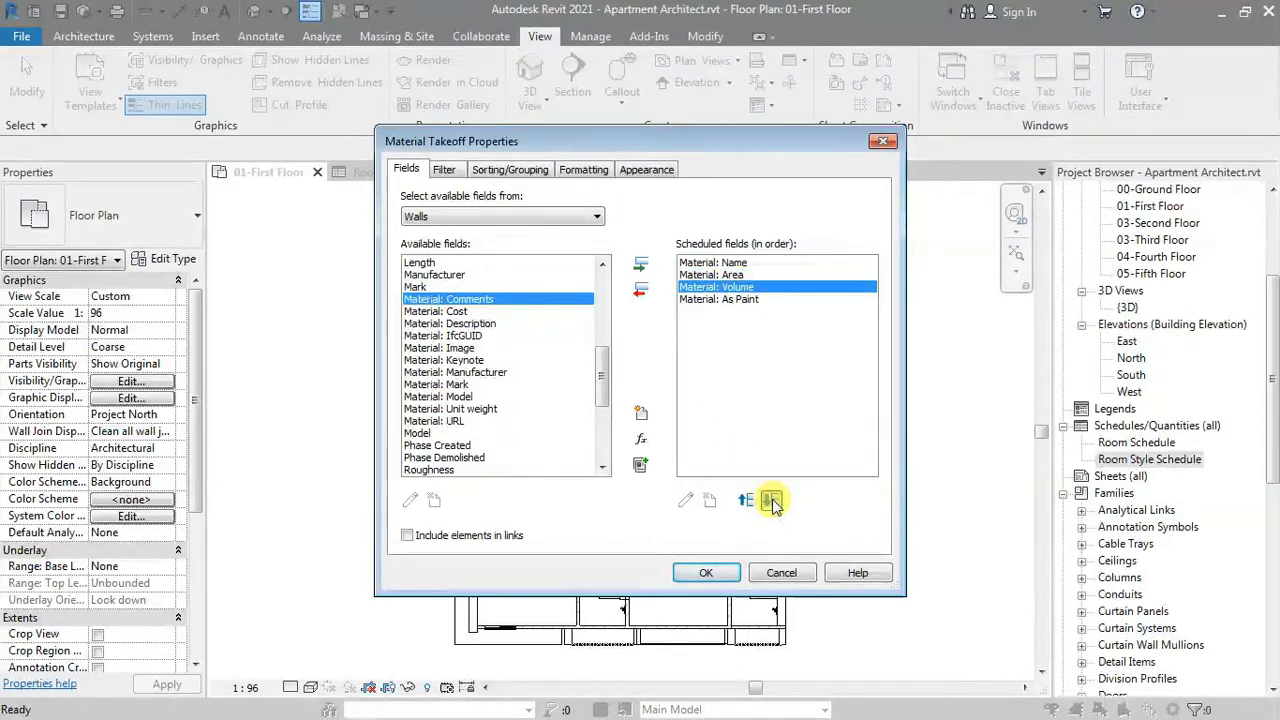
click(745, 299)
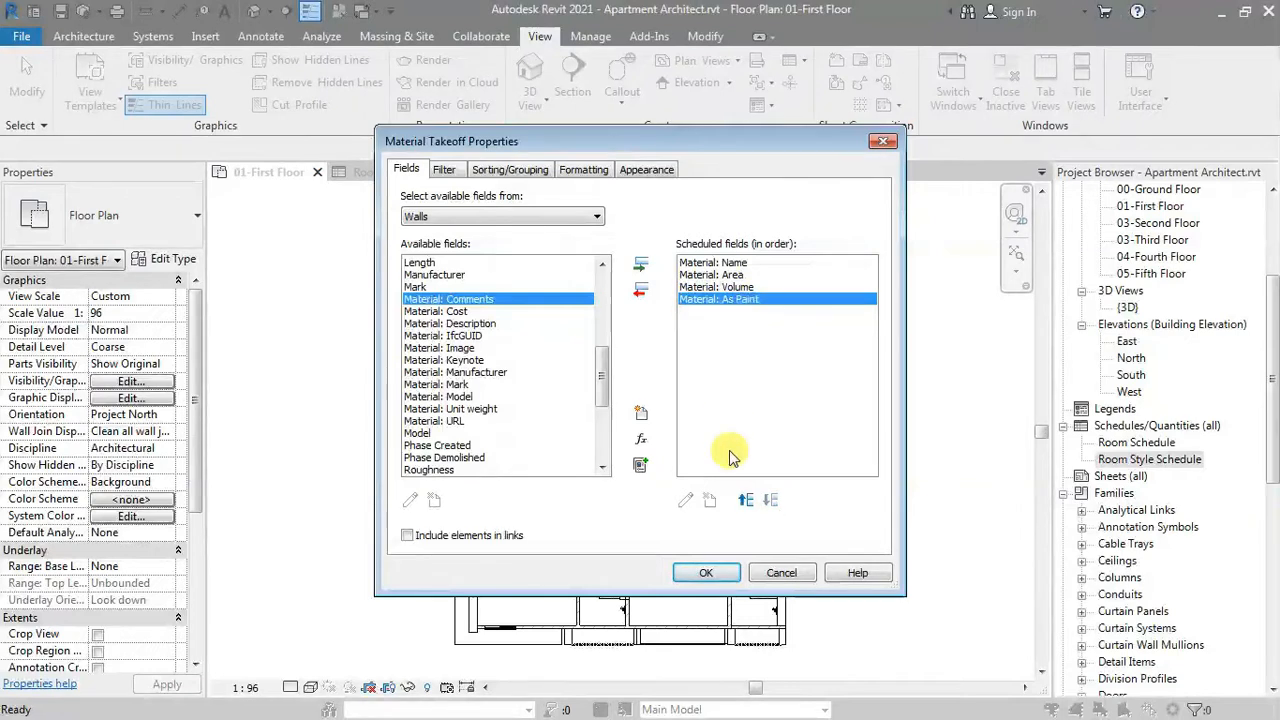
click(745, 500)
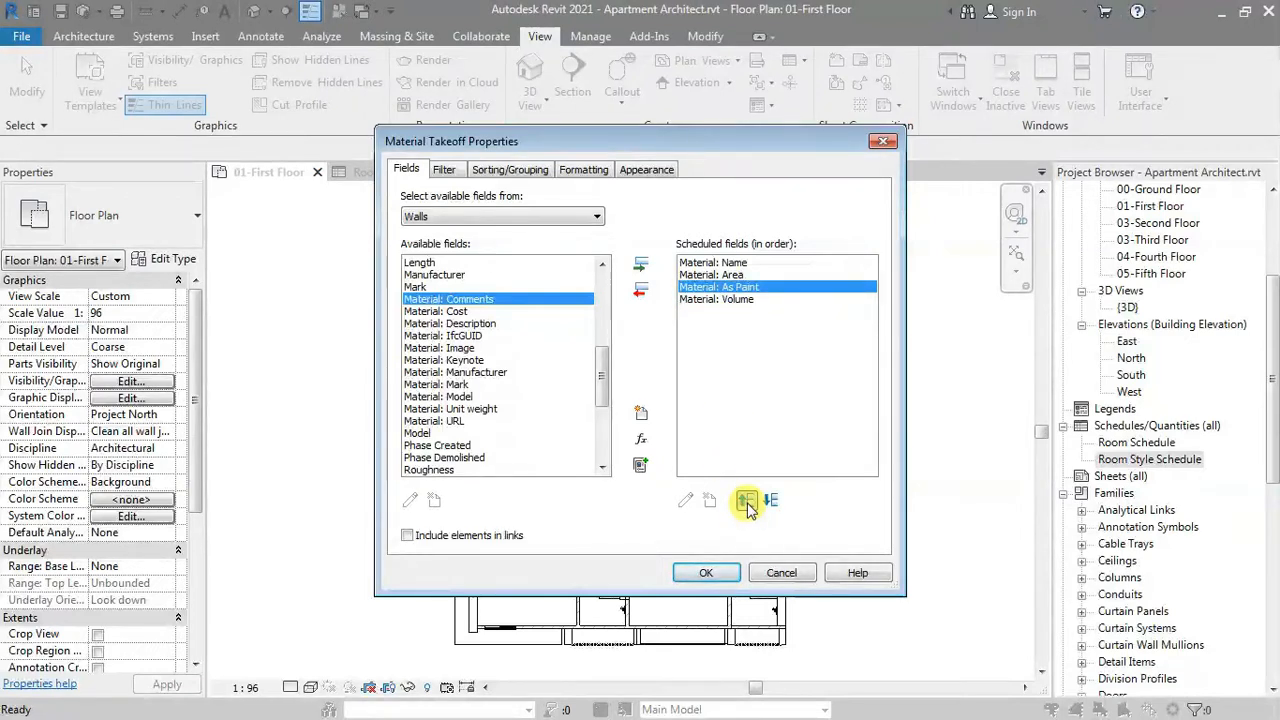
click(745, 500)
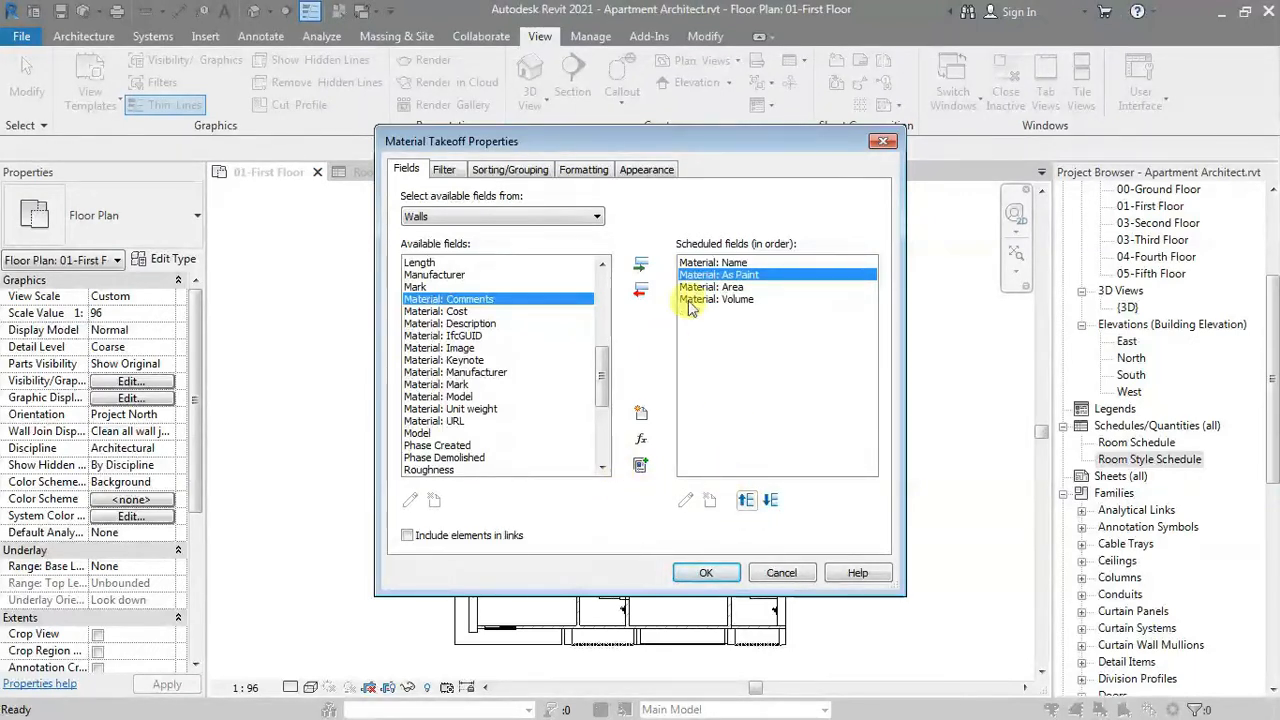
Add a calculated value named Cost of type Volume with the formula Material: Volume*15, and generate the wall material takeoff.
click(641, 439)
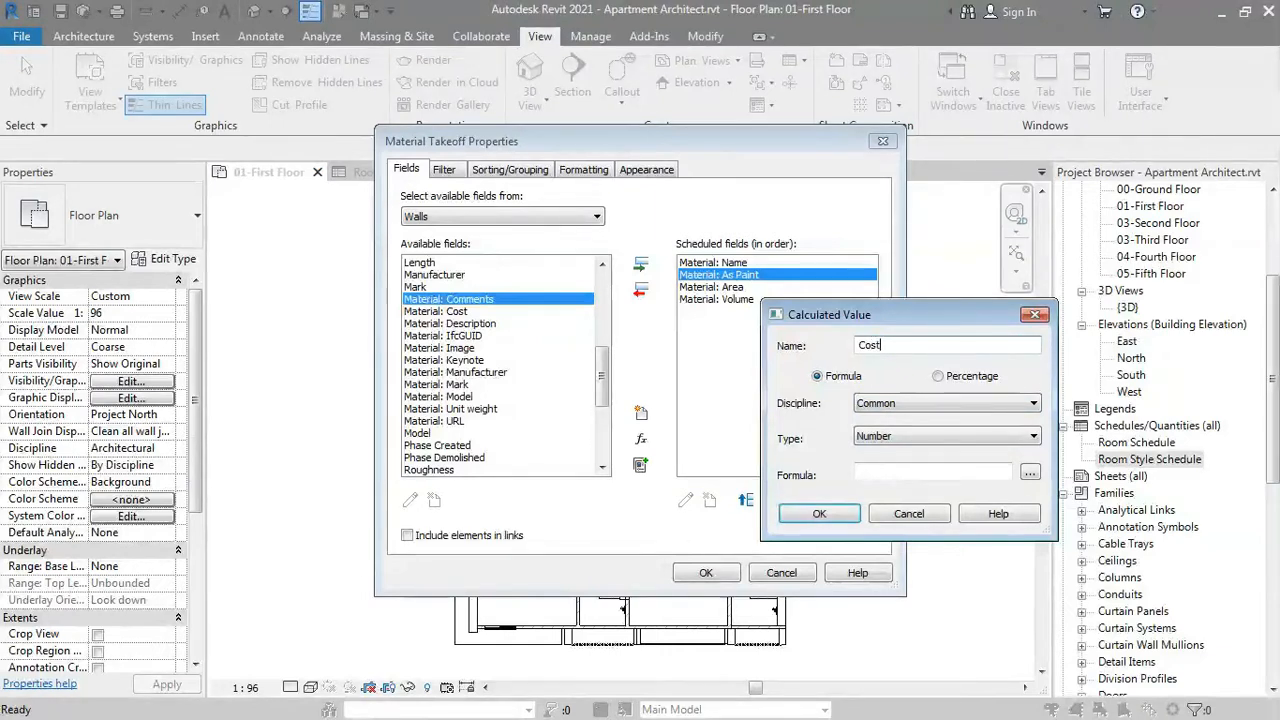
click(907, 440)
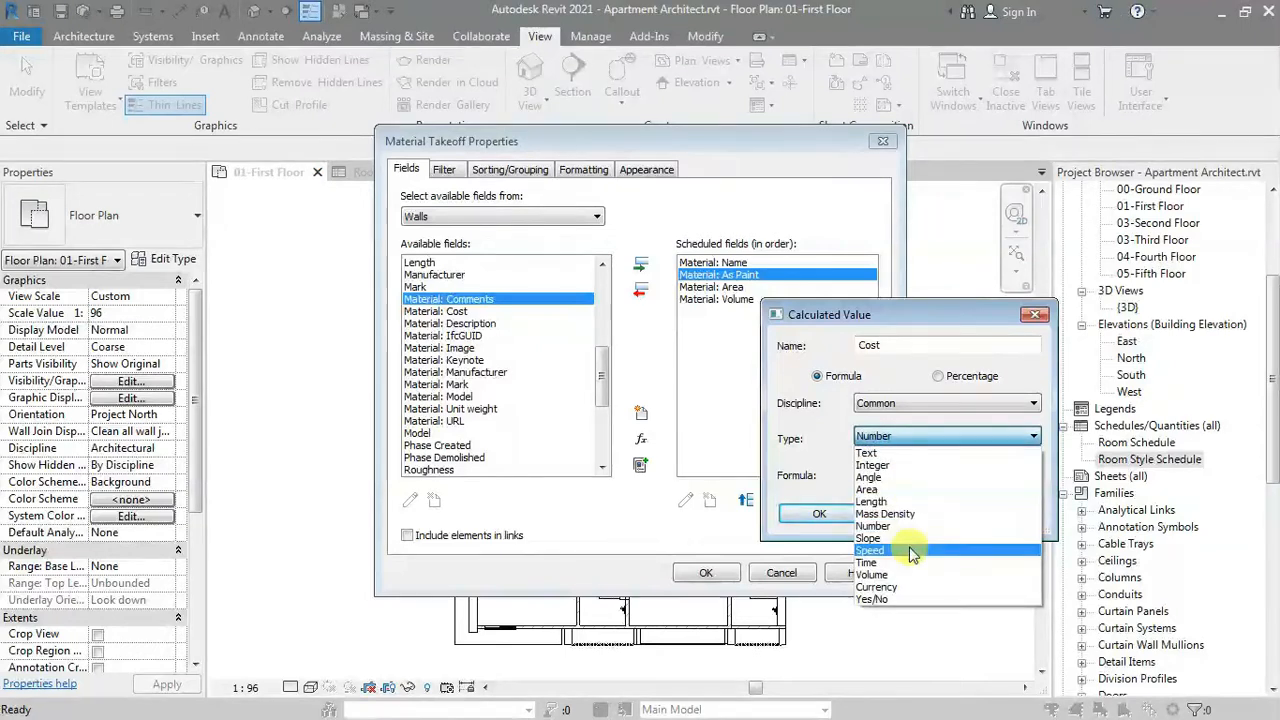
click(872, 575)
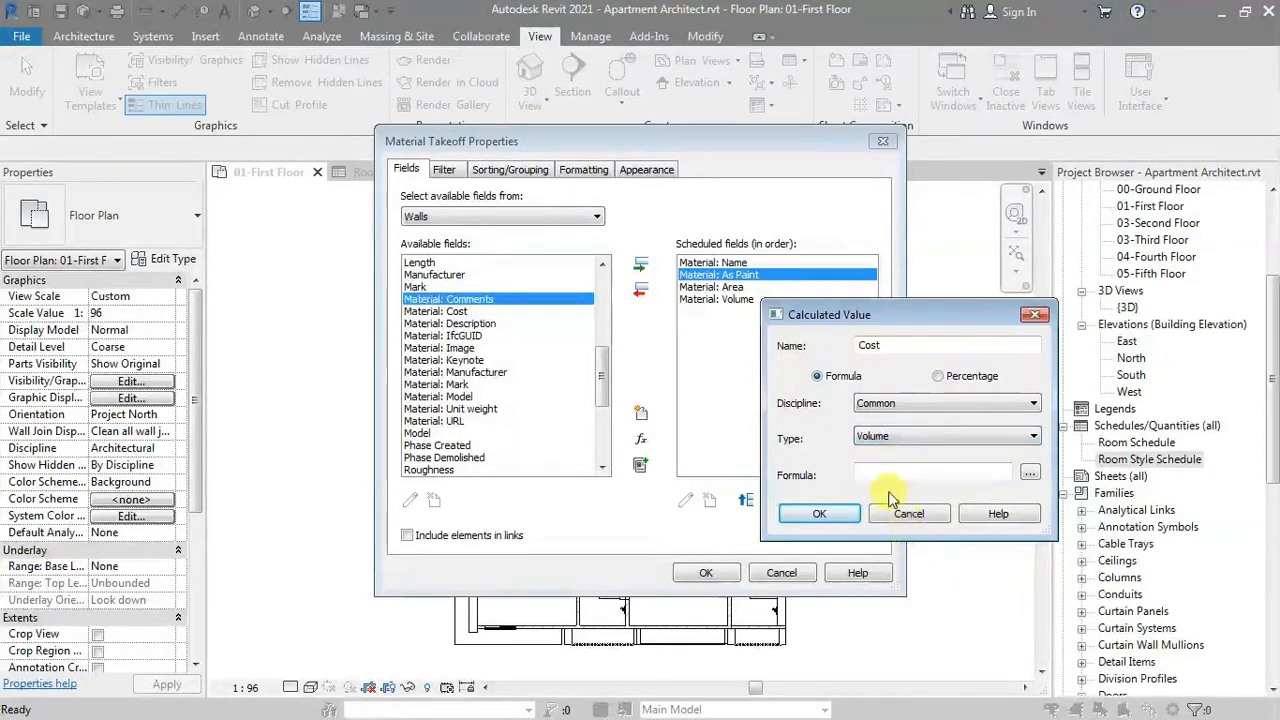
click(880, 470)
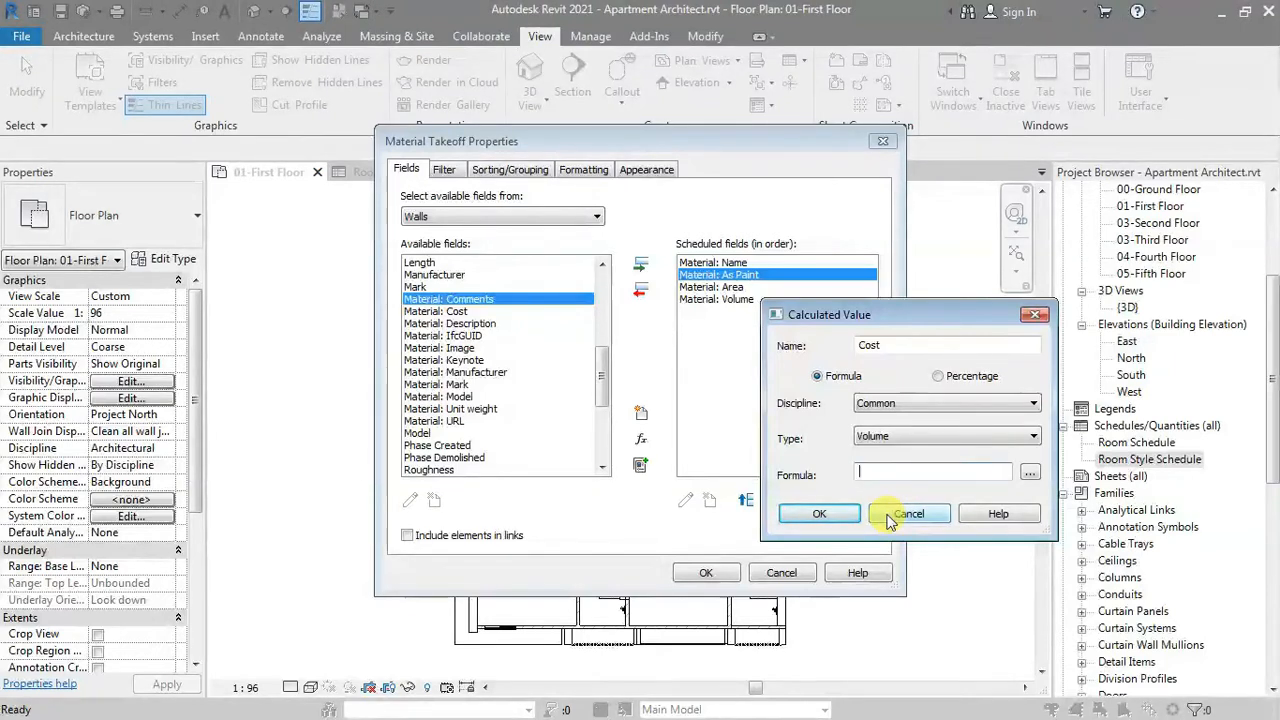
key(BackSpace)
text(Material: )
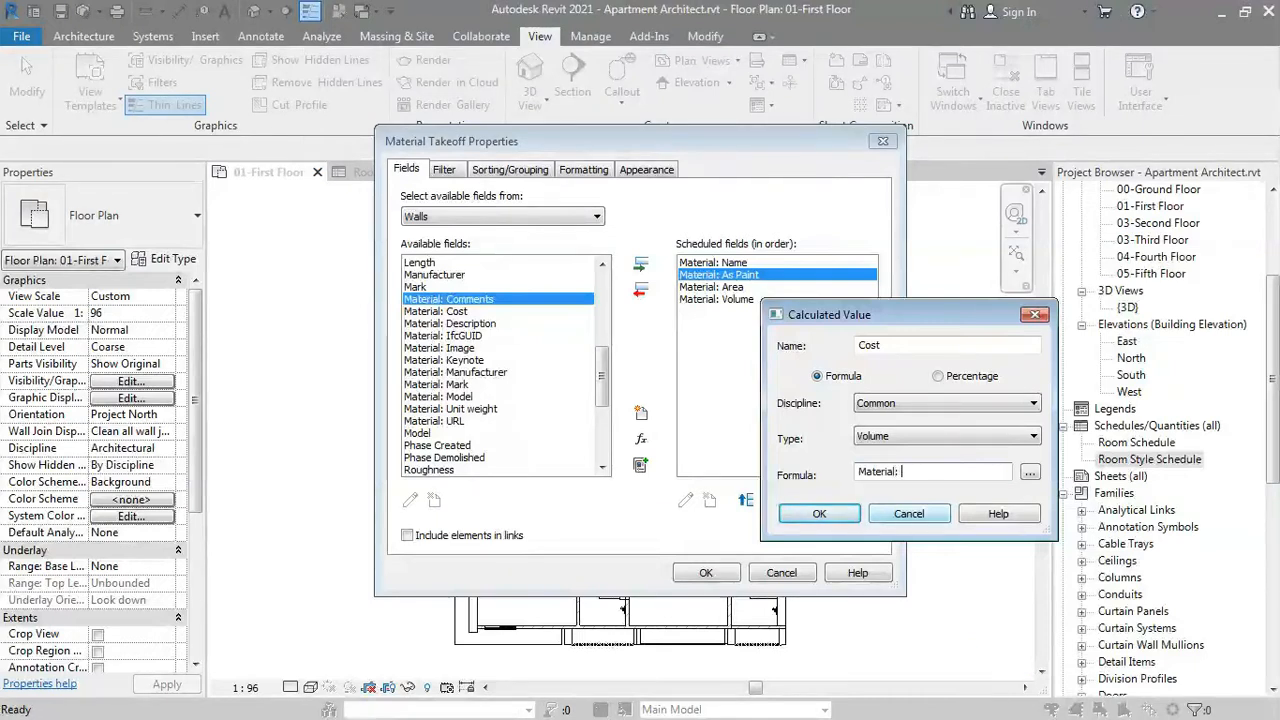
text(Volumr)
text(*150)
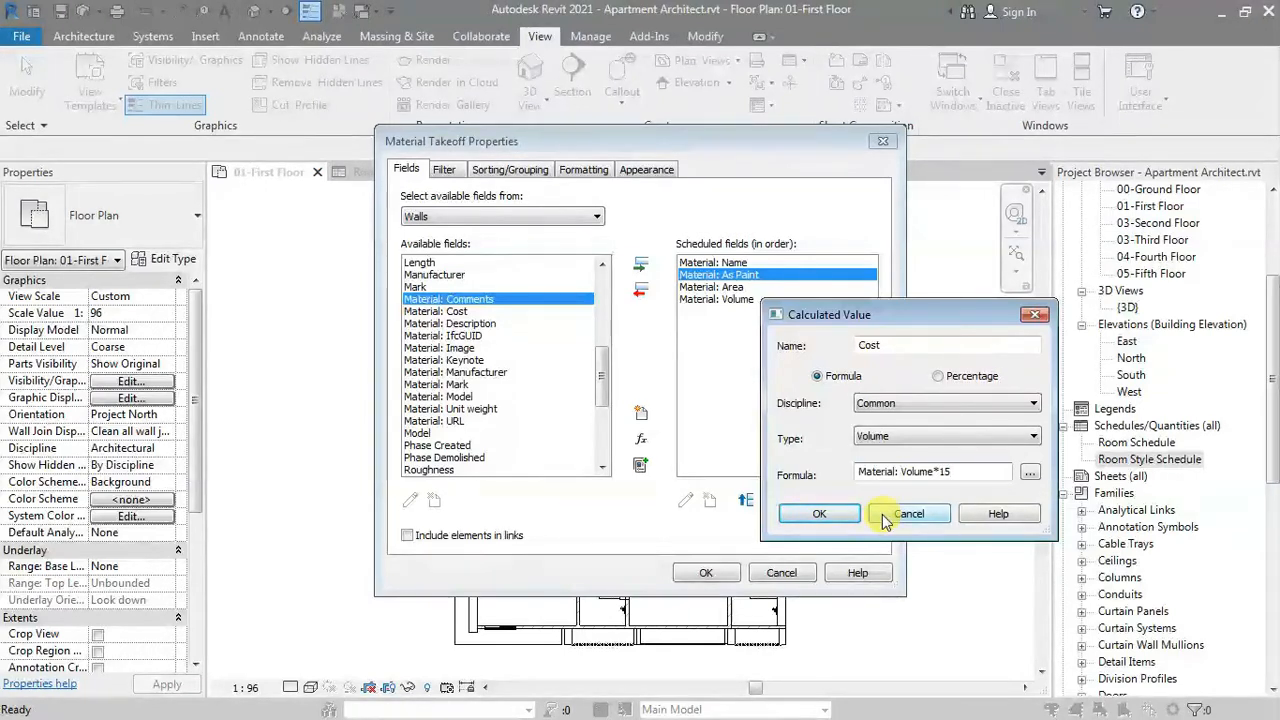
click(824, 513)
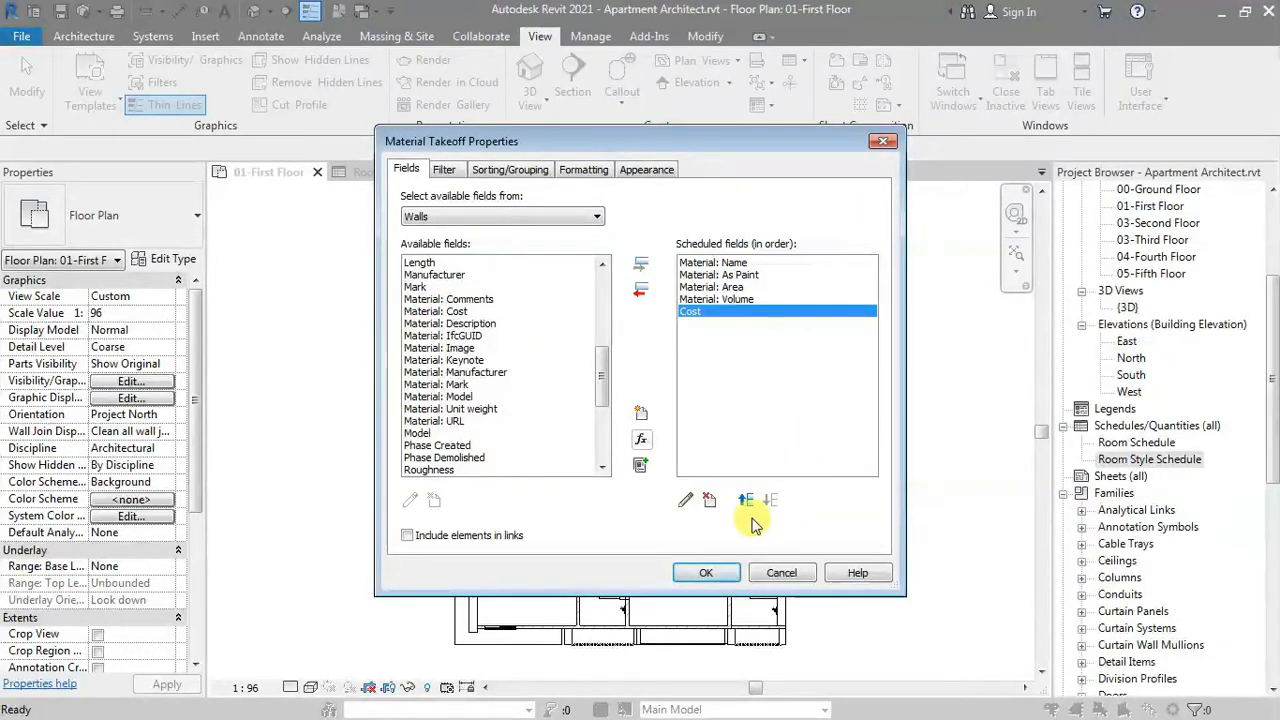
click(707, 573)
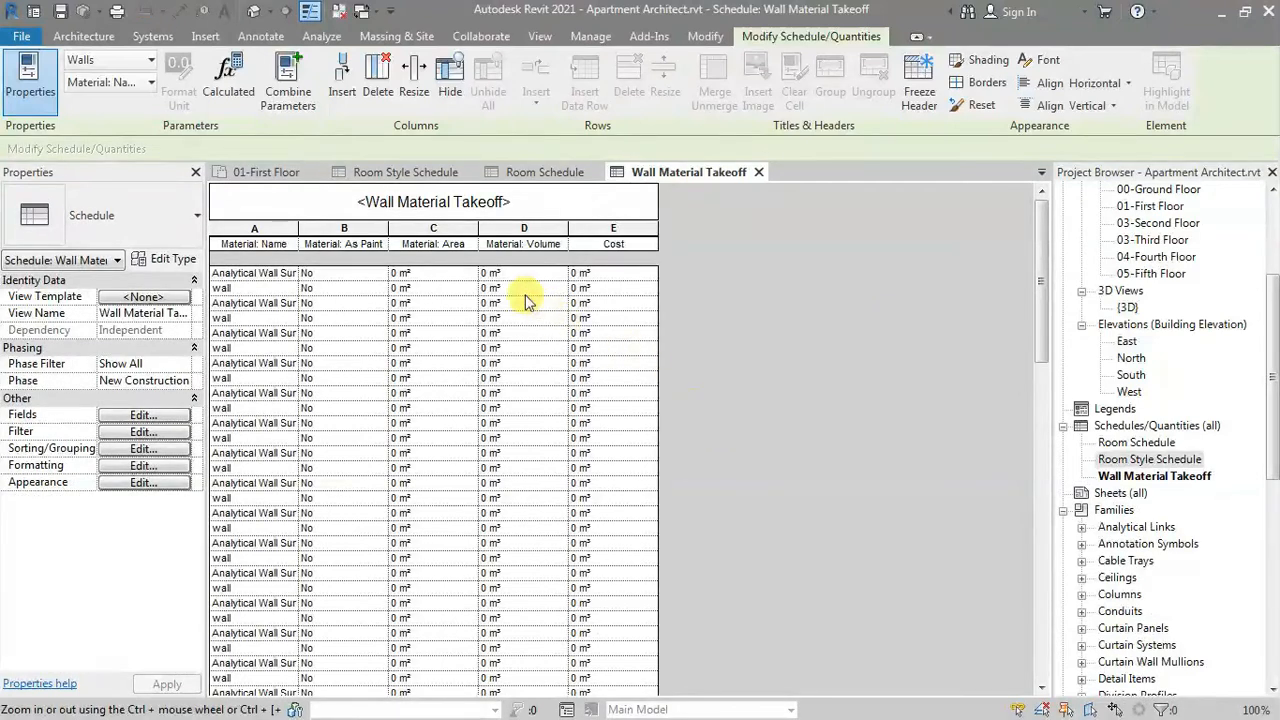
Override the project settings for the Material: Area column's unit format and round it to 3 decimal places.
click(448, 273)
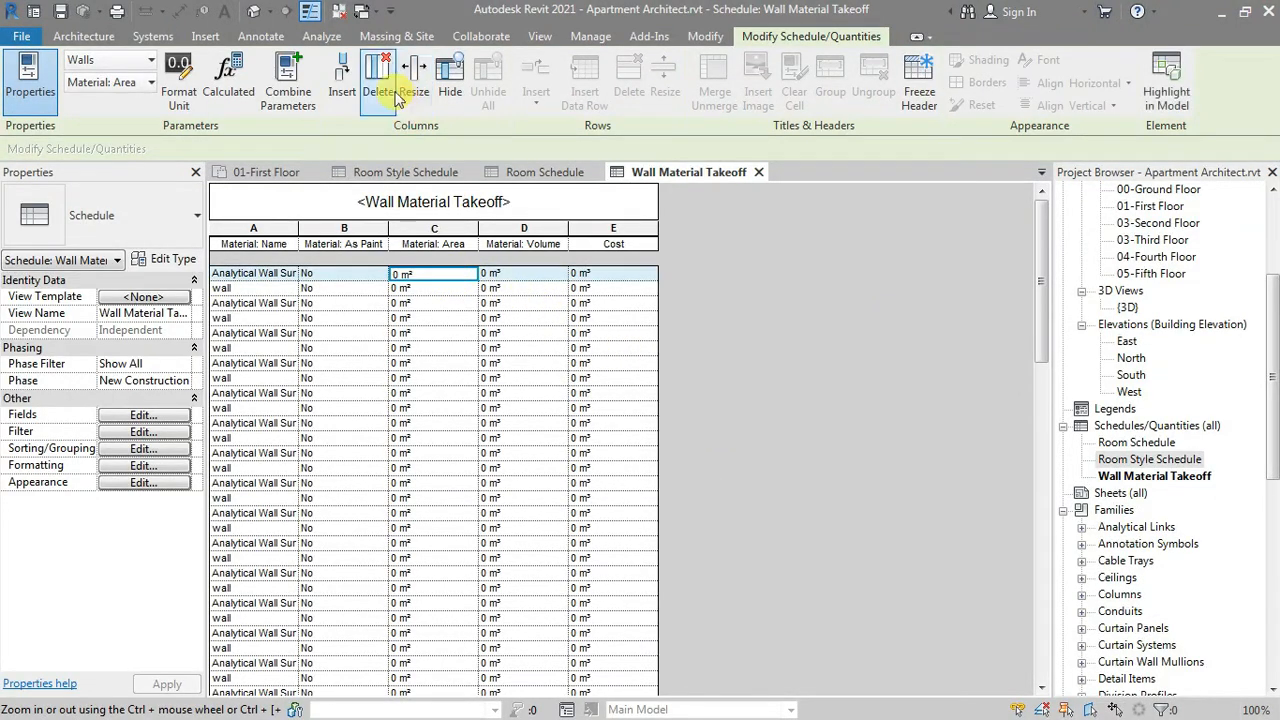
click(185, 80)
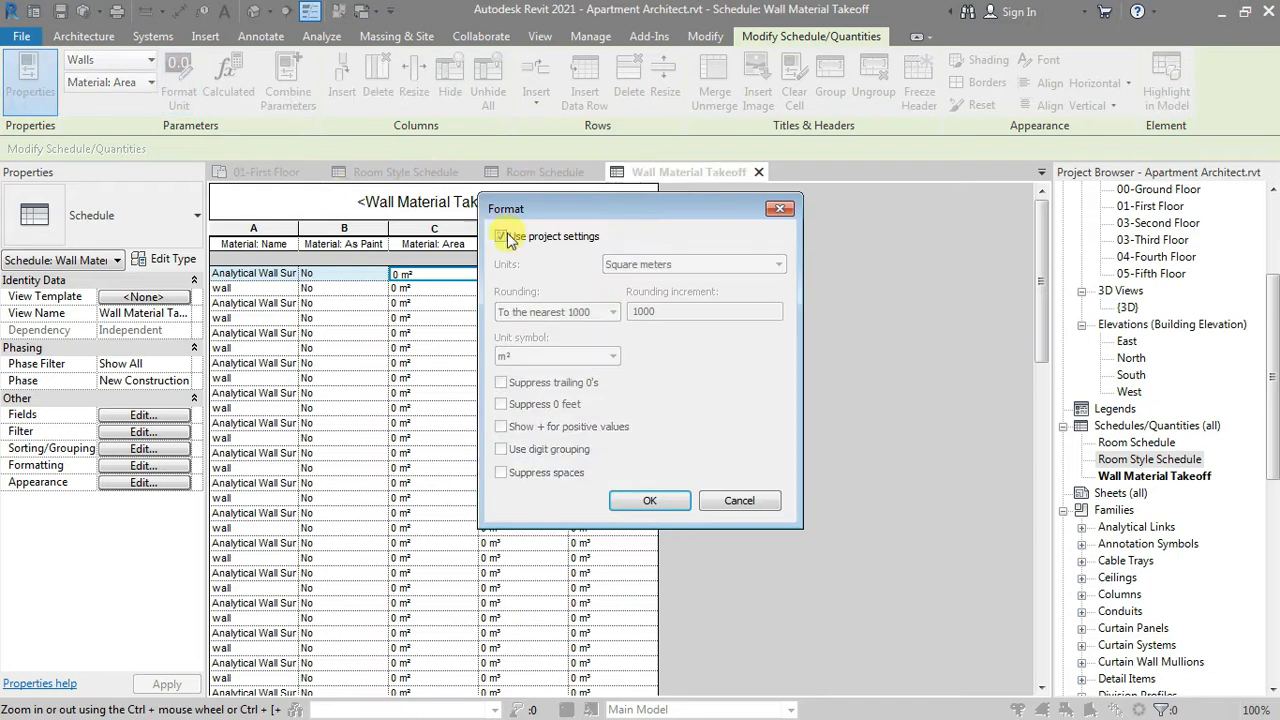
click(501, 237)
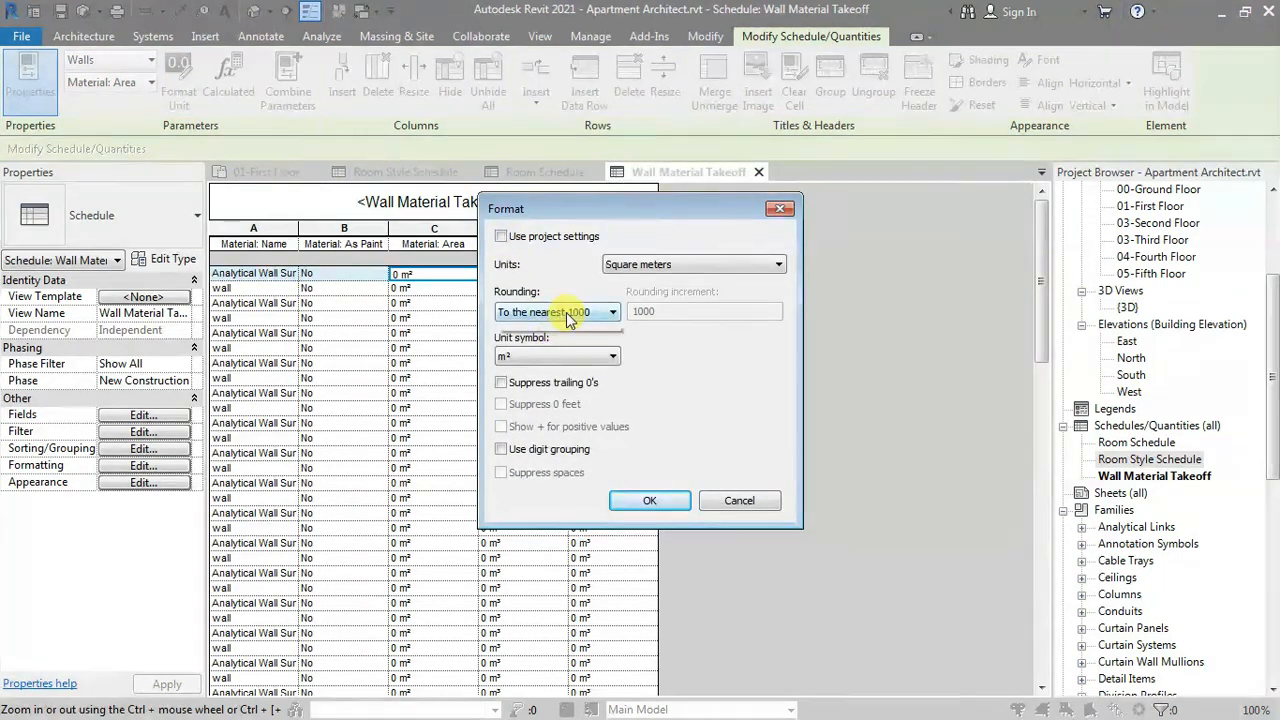
click(580, 312)
click(558, 403)
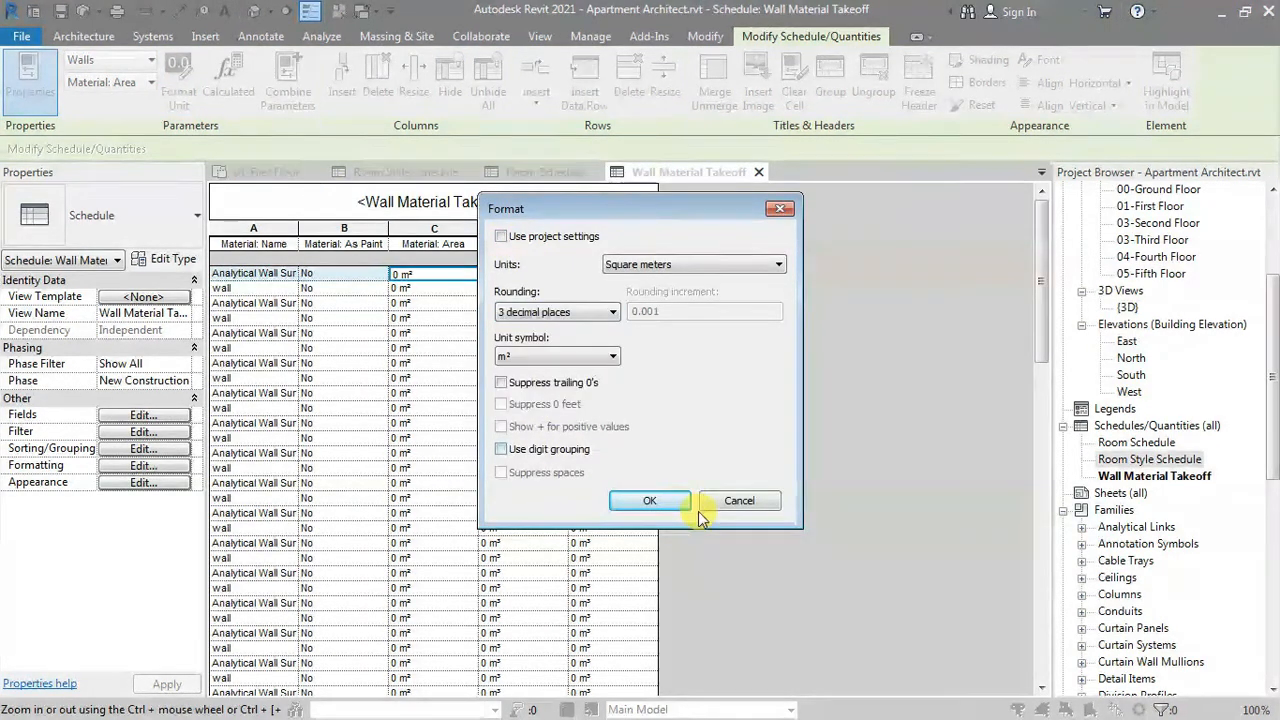
click(650, 501)
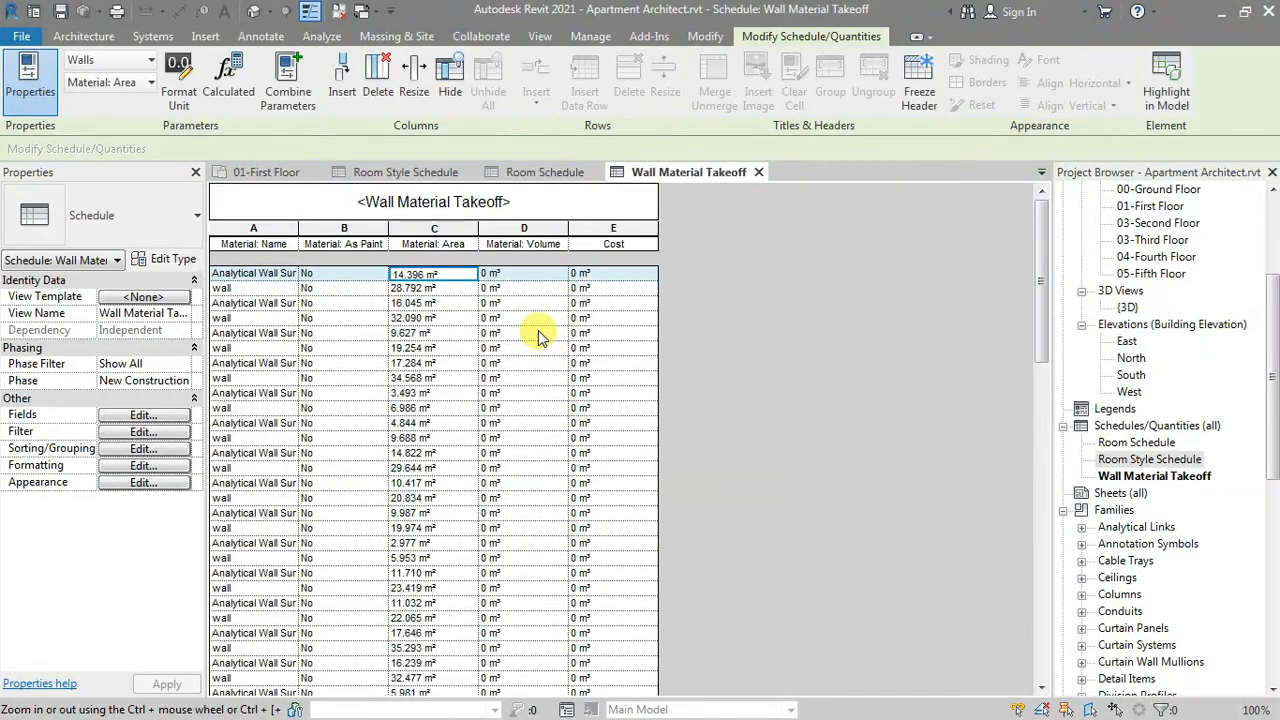
Override the project settings for the Material: Volume column's unit format and round it to 3 decimal places.
click(525, 276)
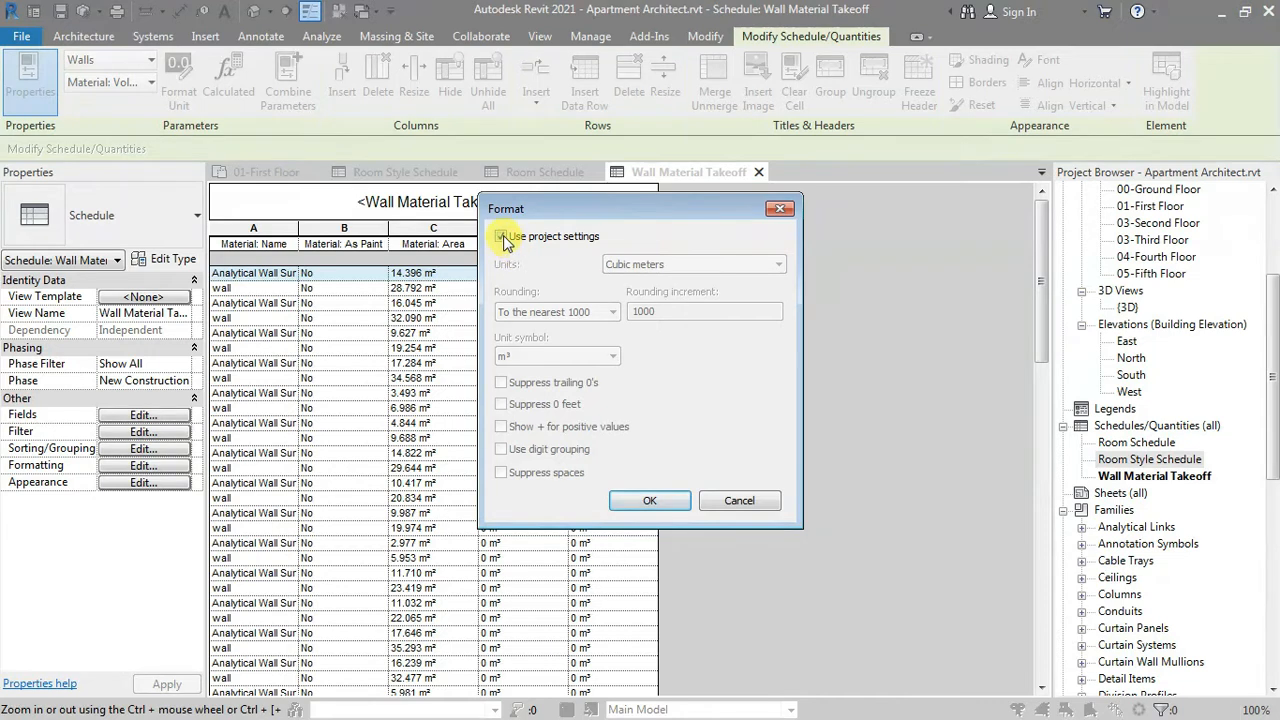
click(503, 236)
click(565, 312)
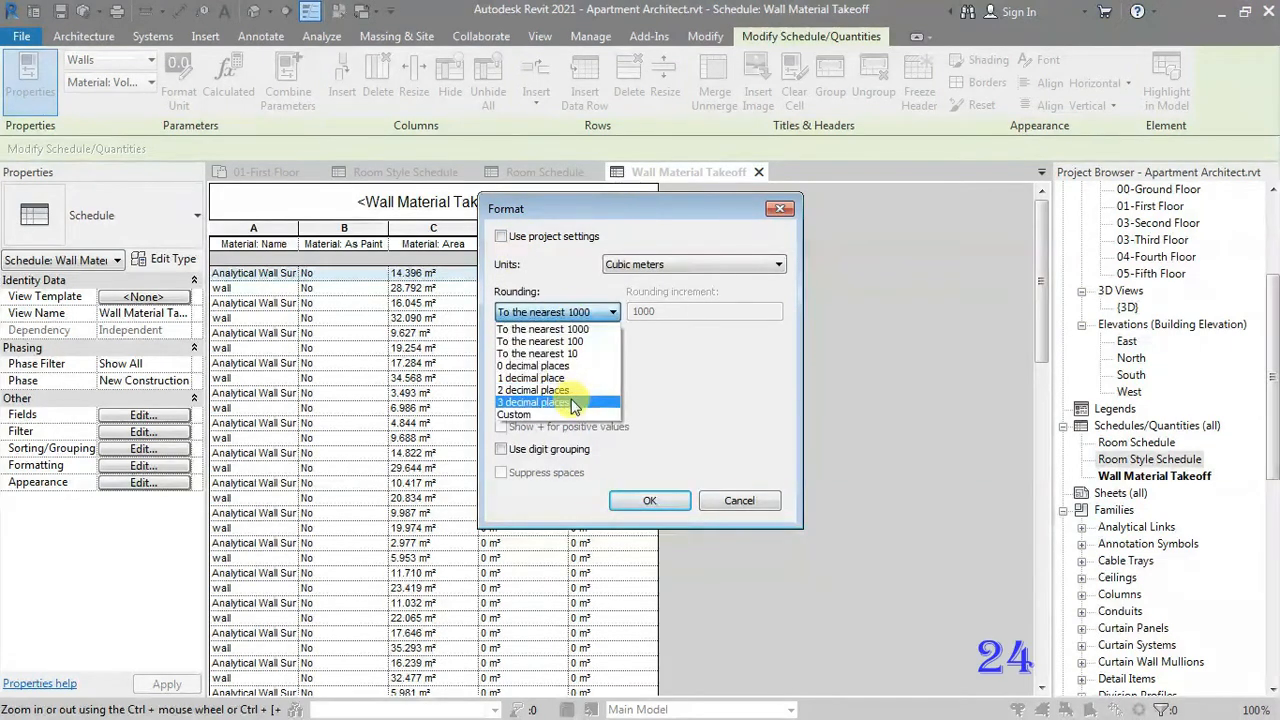
click(573, 402)
click(636, 502)
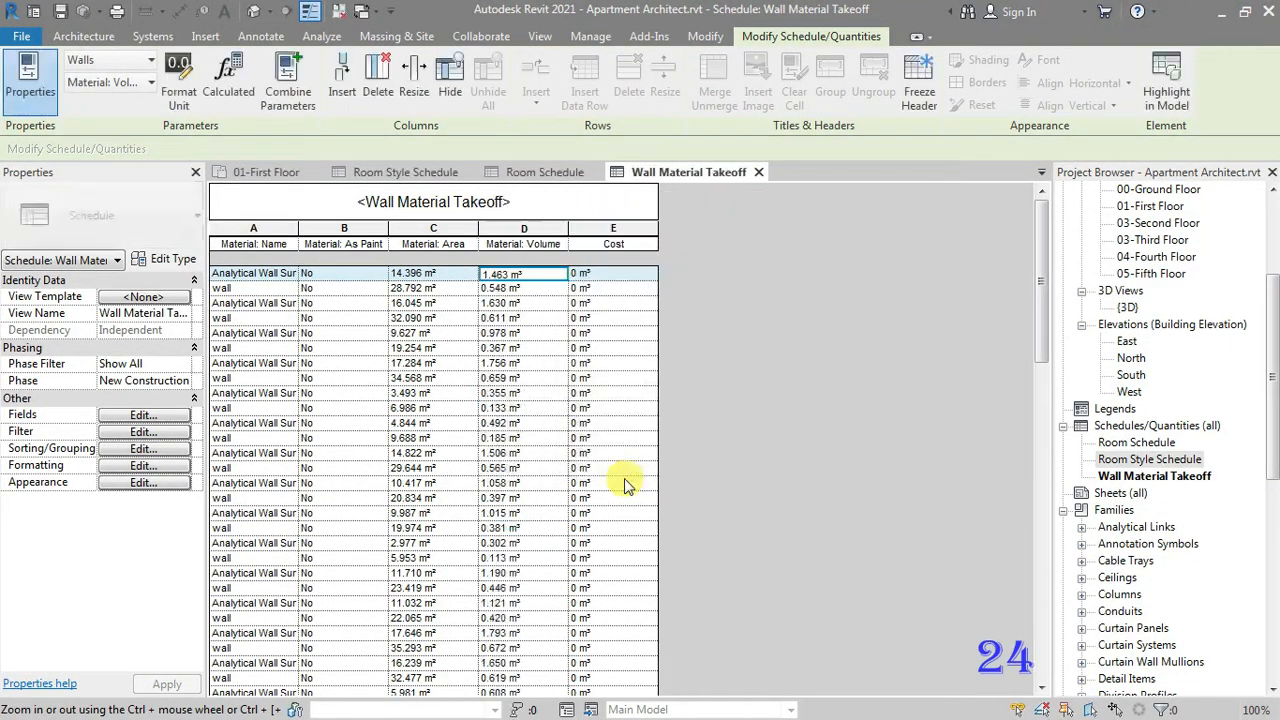
Override the project settings for the Cost column's format, round it to 3 decimal places and remove its unit symbol.
click(612, 274)
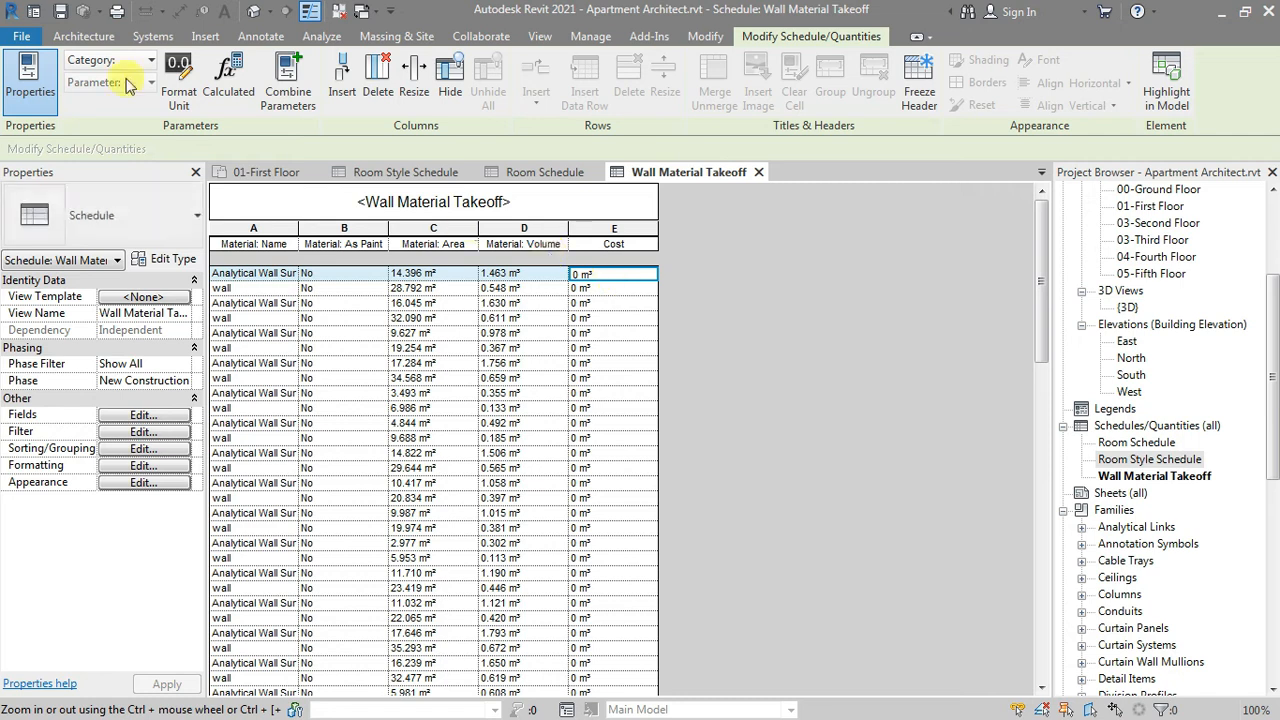
click(179, 75)
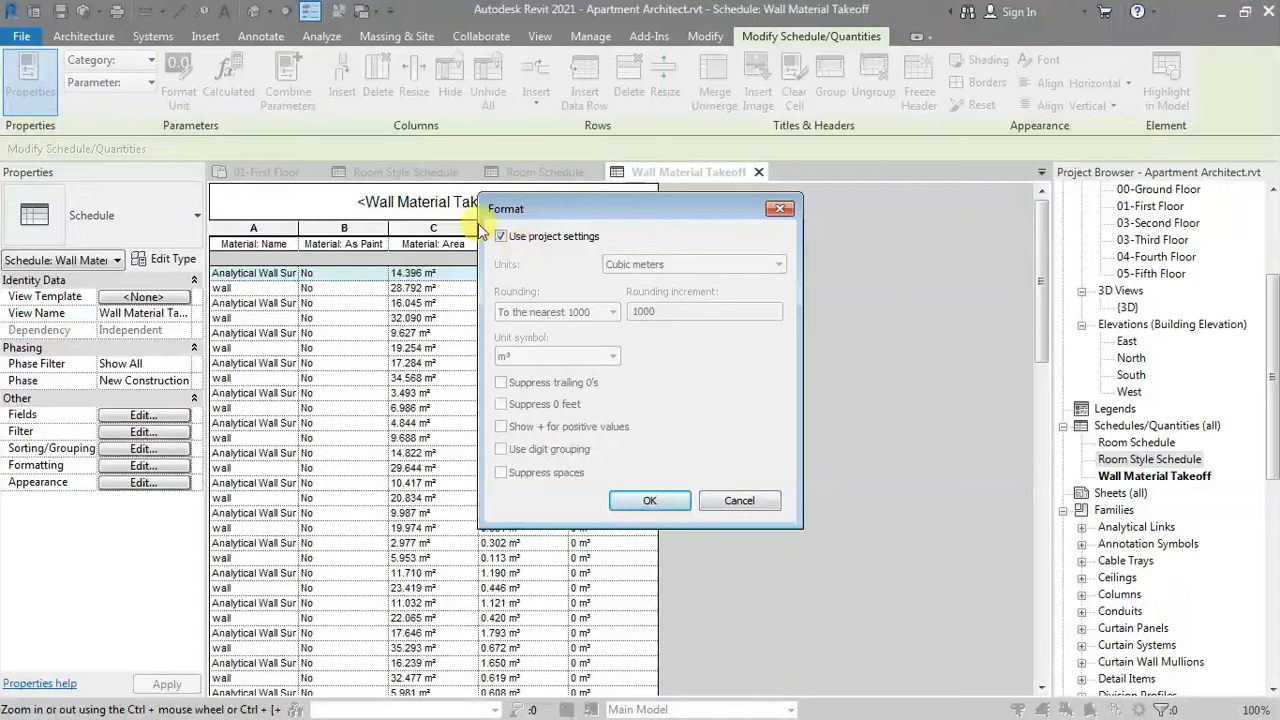
click(501, 237)
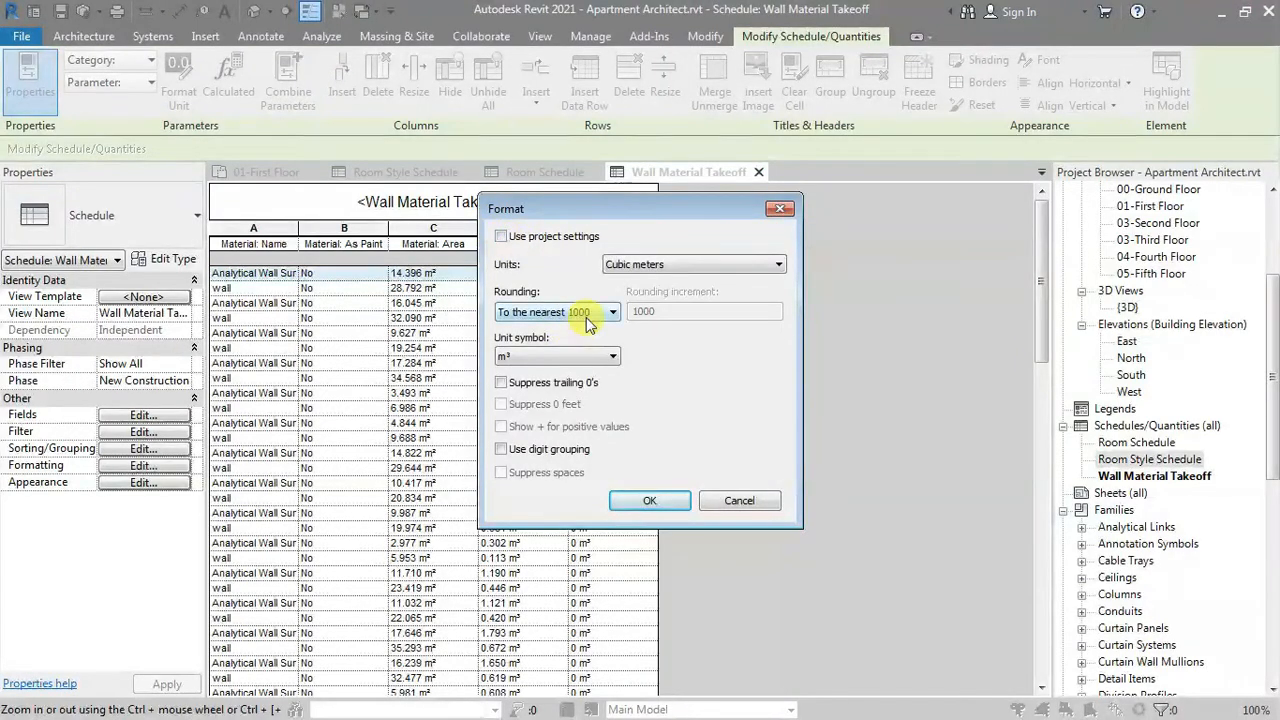
click(587, 318)
click(555, 386)
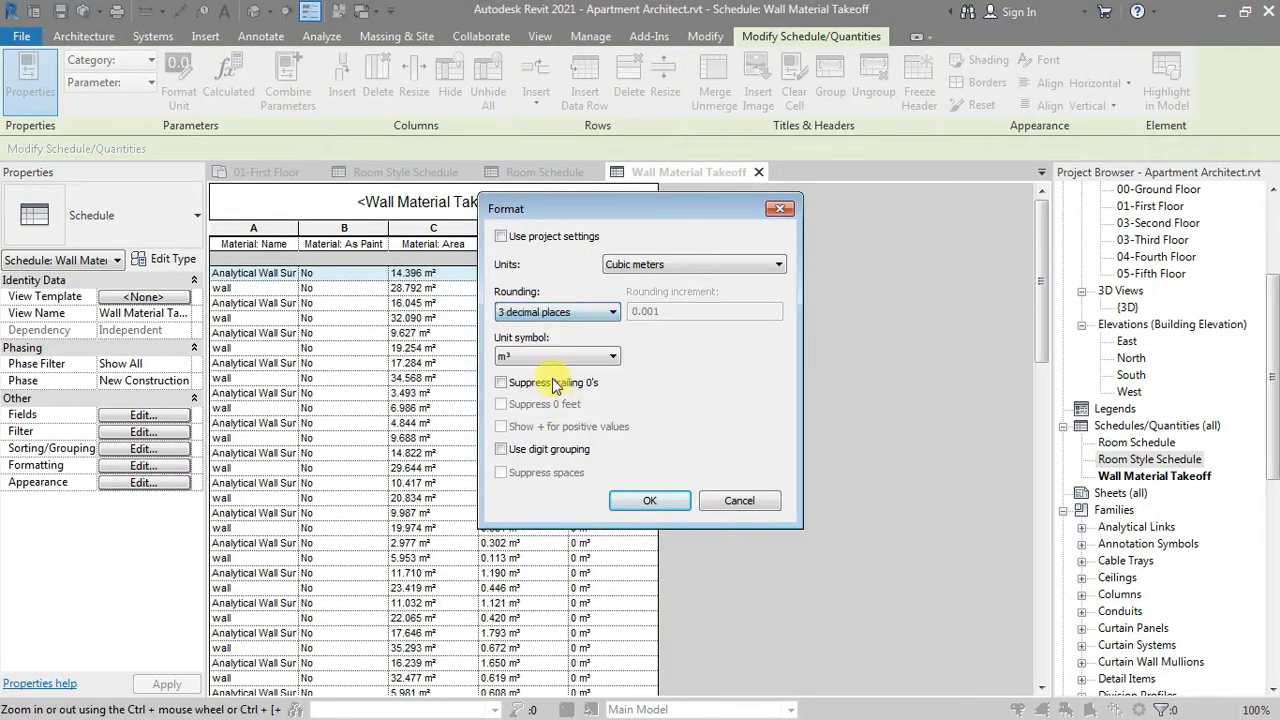
click(522, 356)
click(512, 374)
click(648, 501)
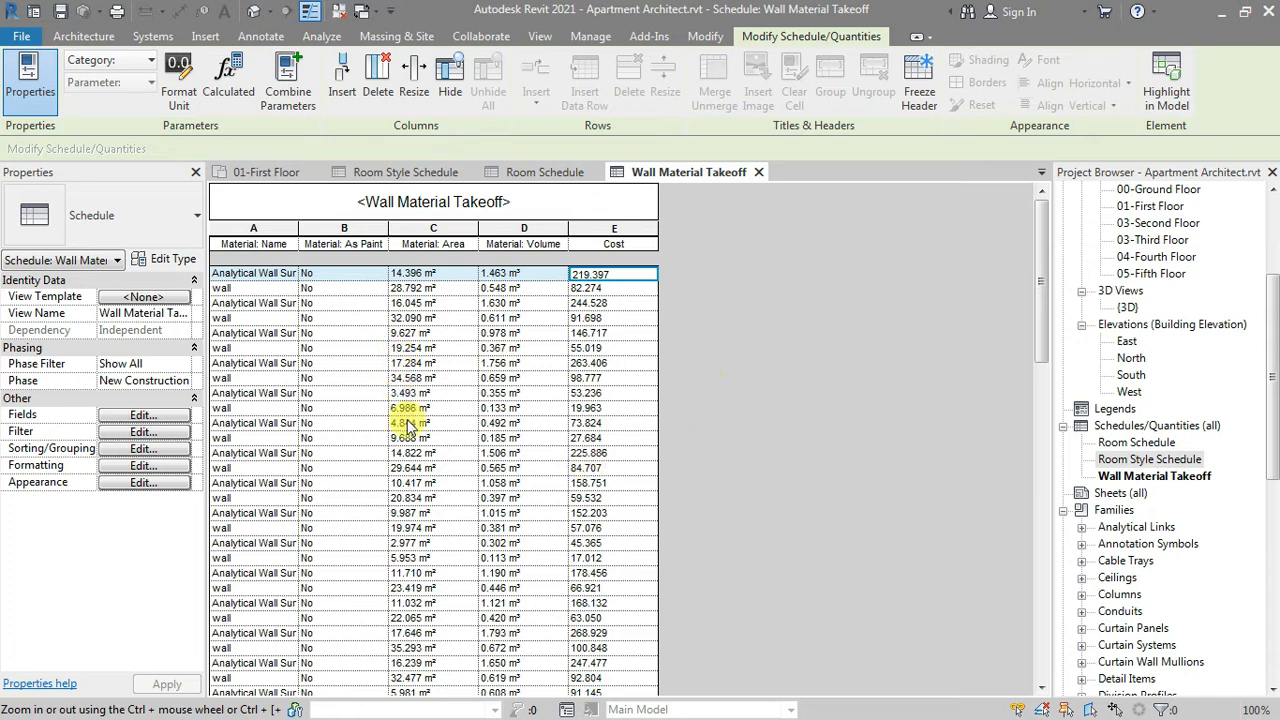
Enable grand totals with title, count, and totals for the wall material takeoff.
scroll(780, 468, down, 15)
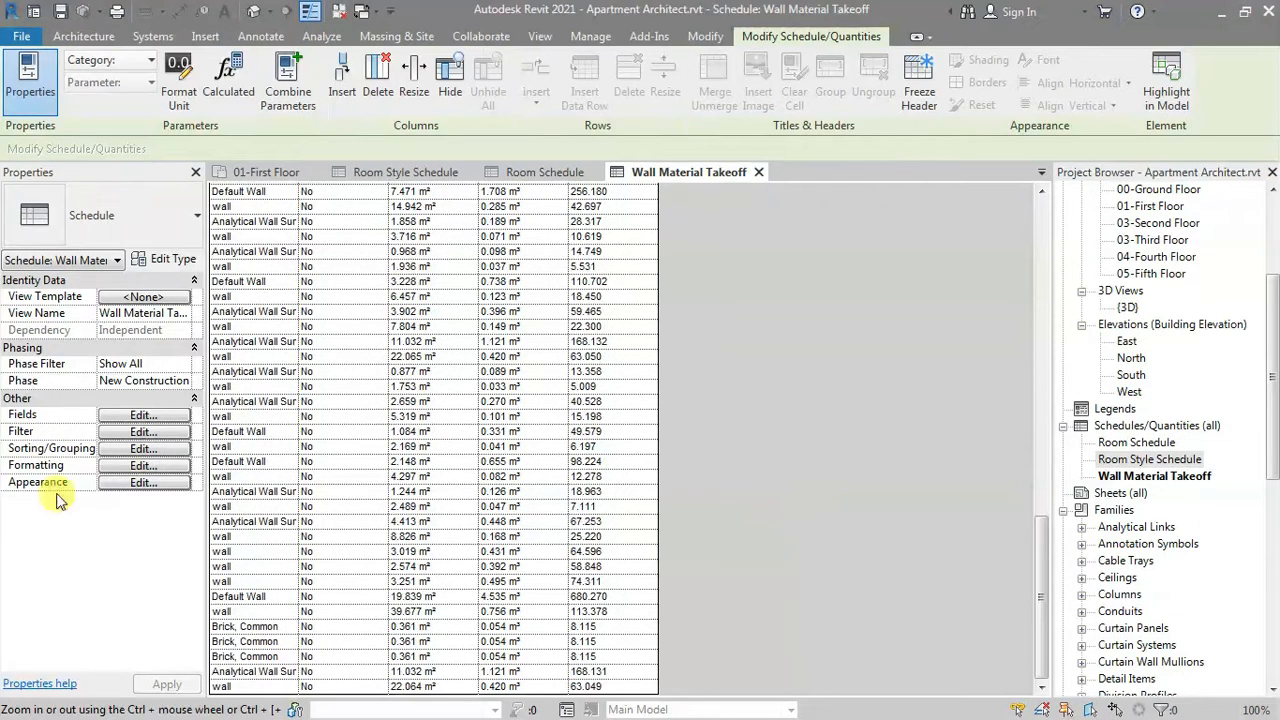
click(140, 432)
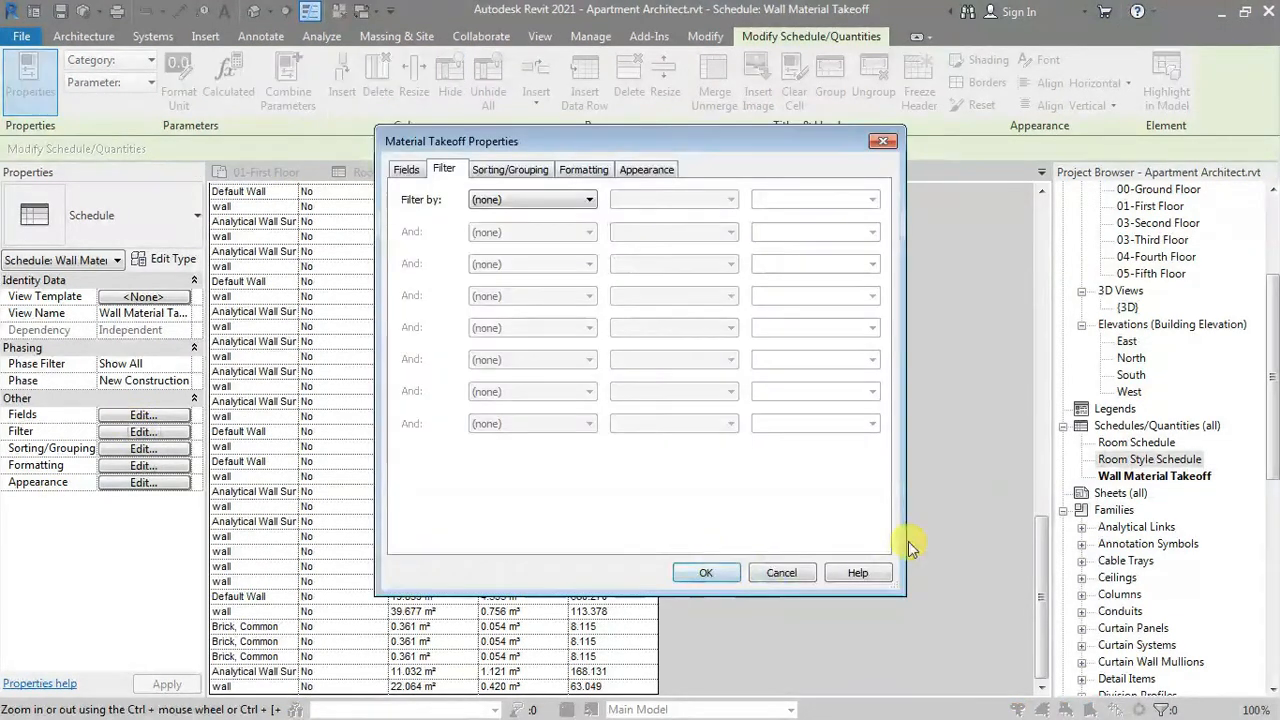
click(510, 170)
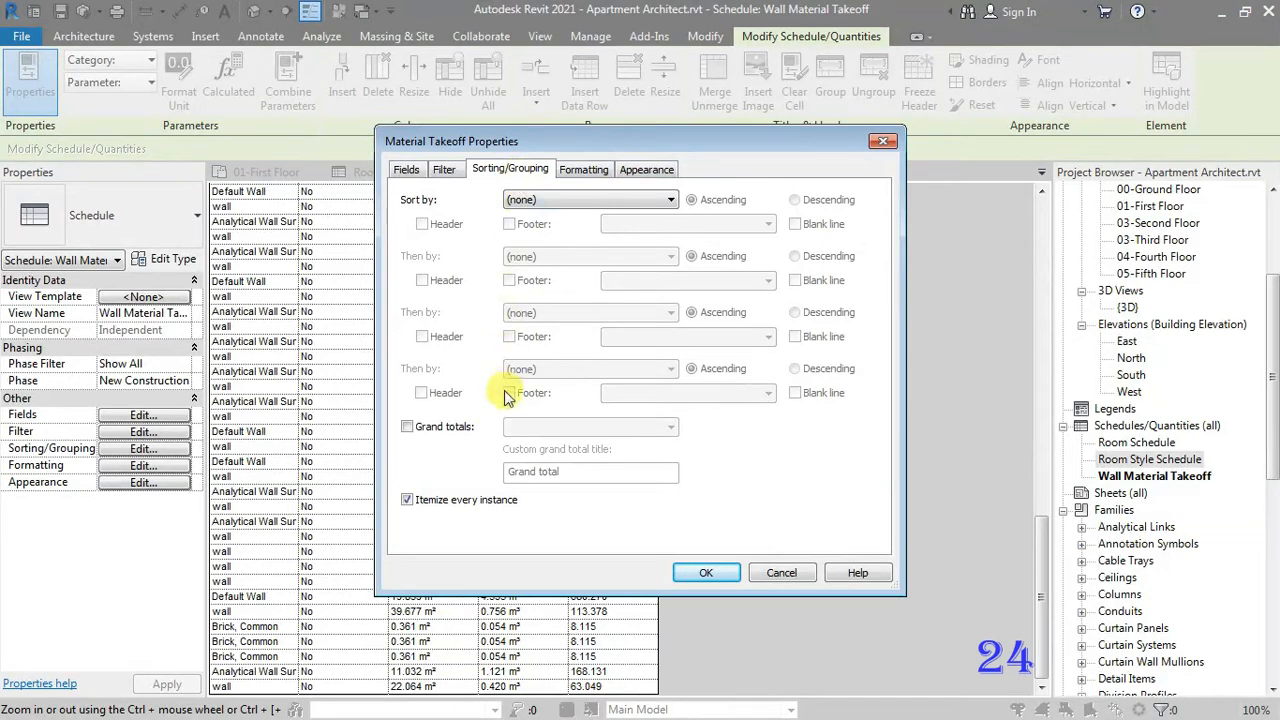
click(417, 431)
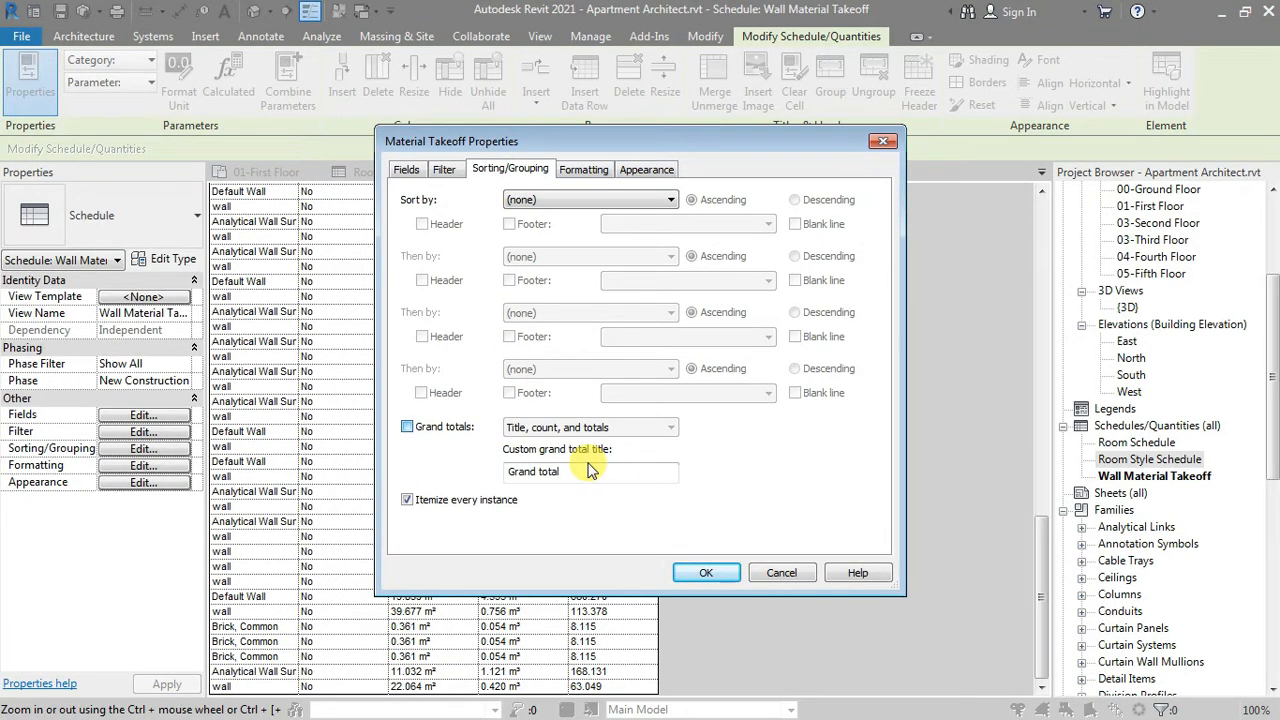
click(709, 573)
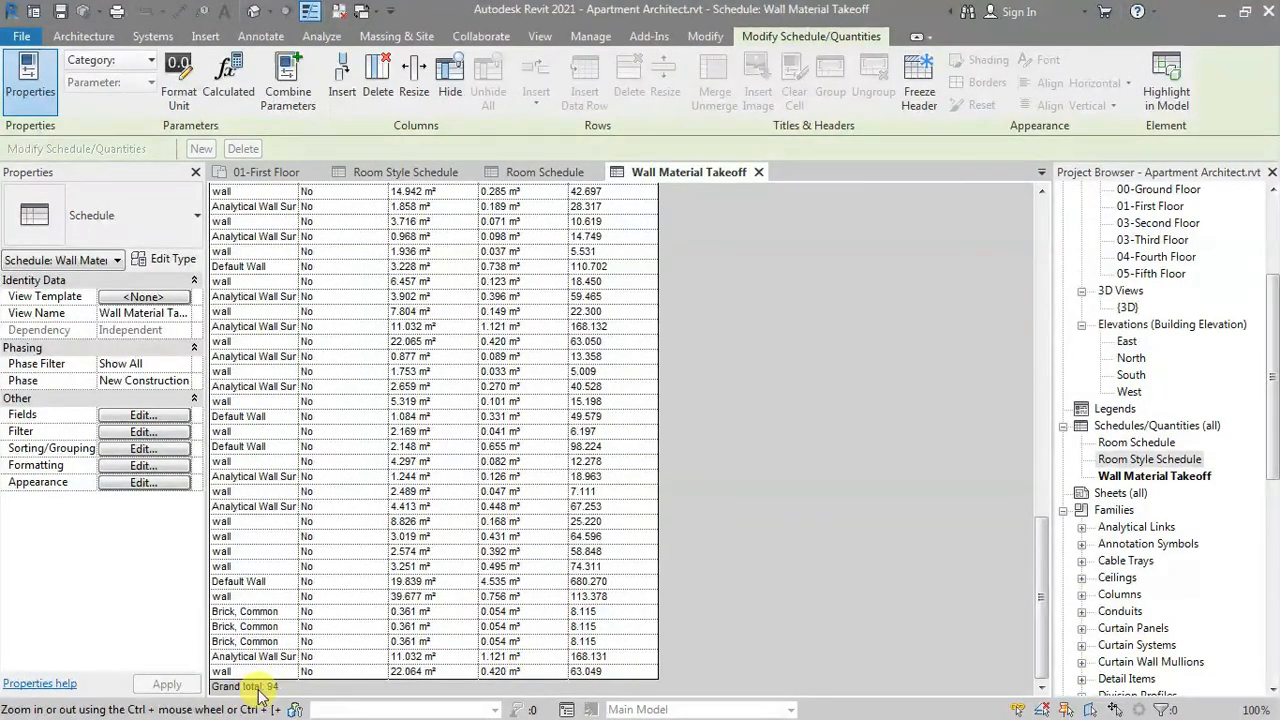
Set the Cost field of the takeoff to calculate totals.
scroll(445, 265, up, 10)
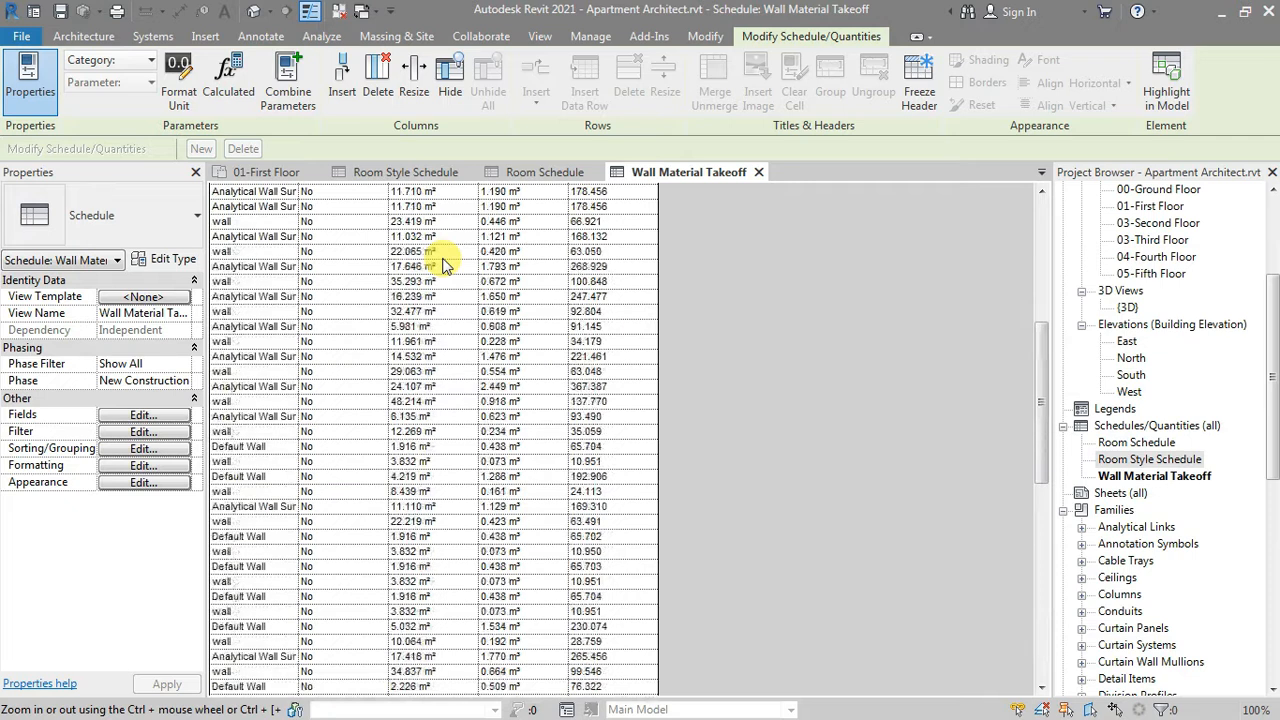
scroll(445, 262, up, 6)
scroll(540, 305, down, 2)
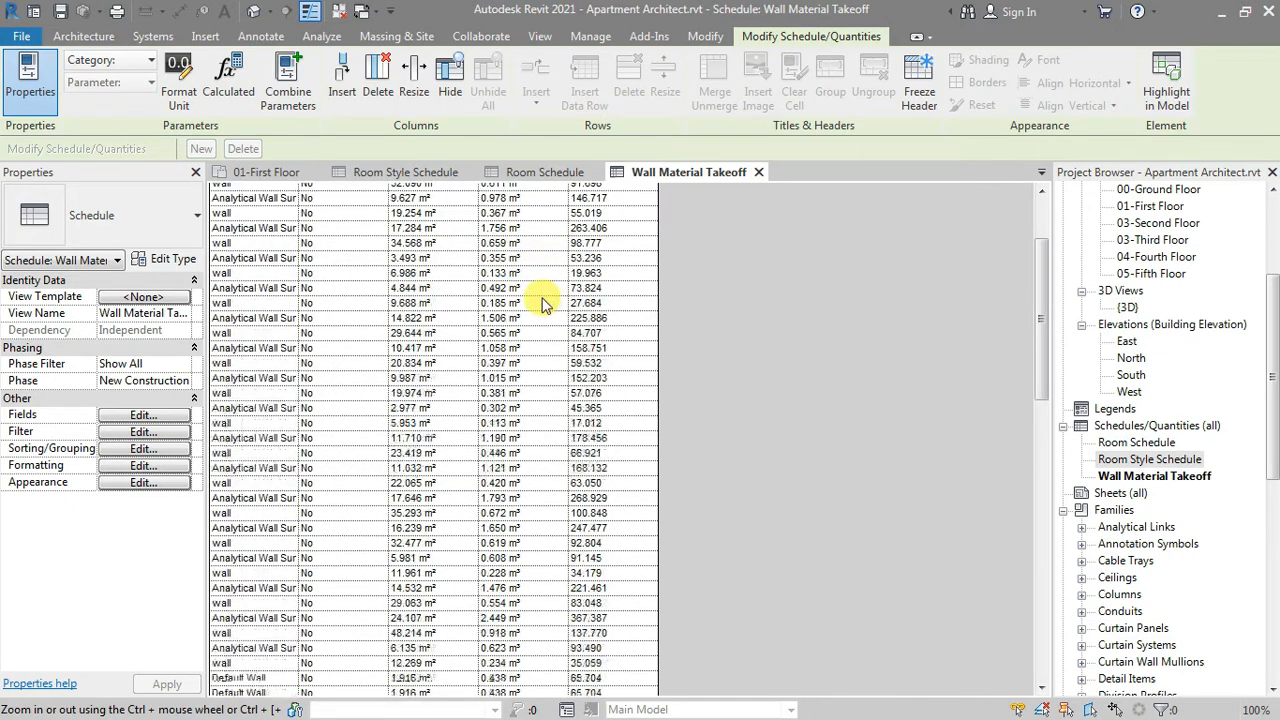
scroll(540, 305, down, 10)
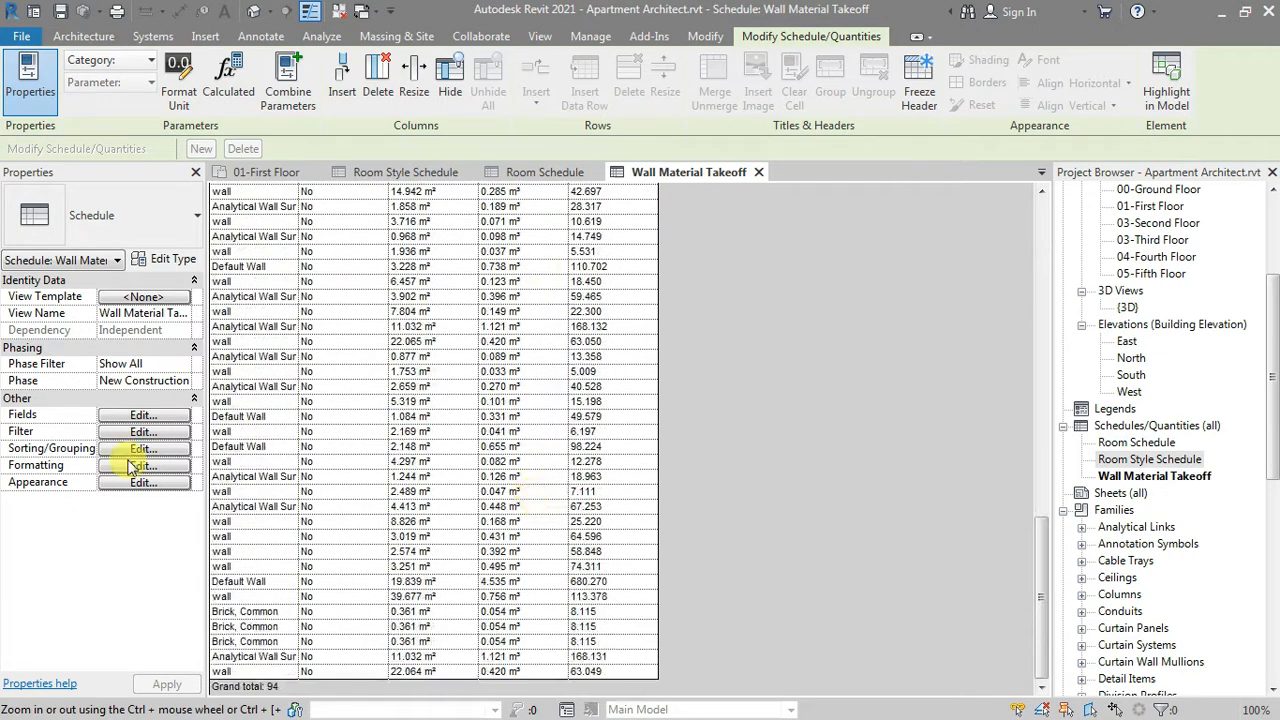
click(140, 467)
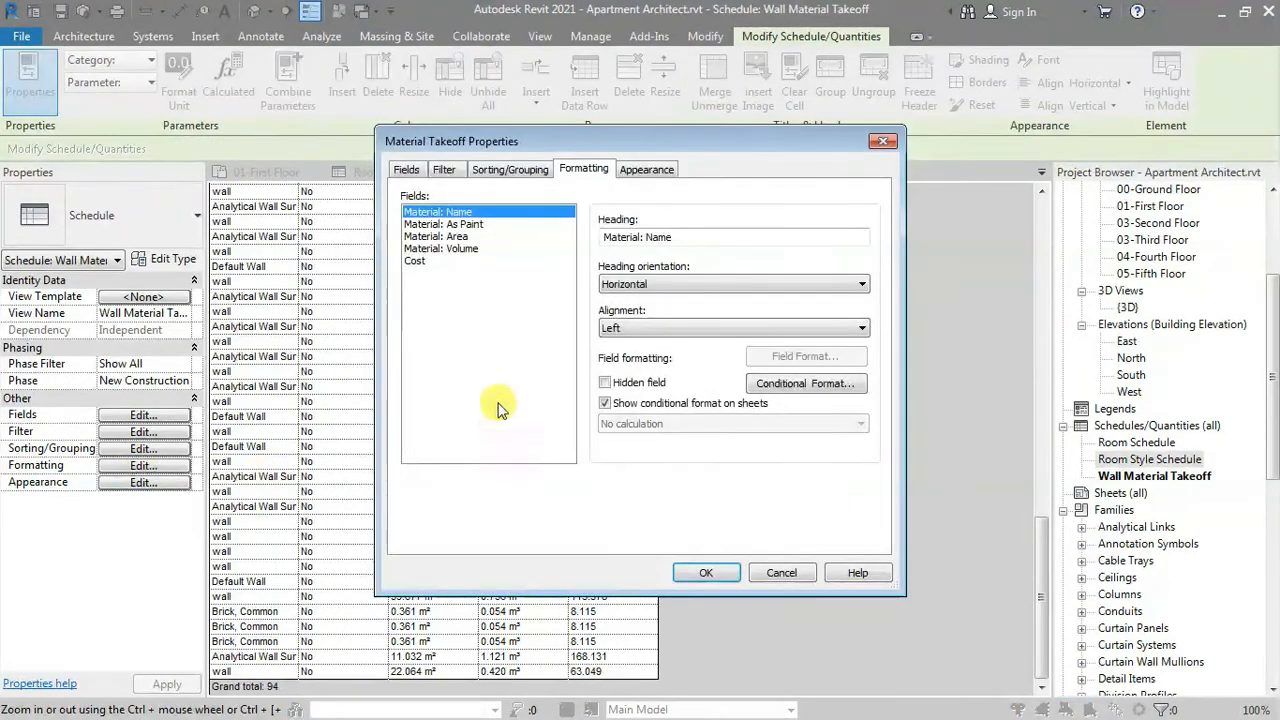
click(418, 262)
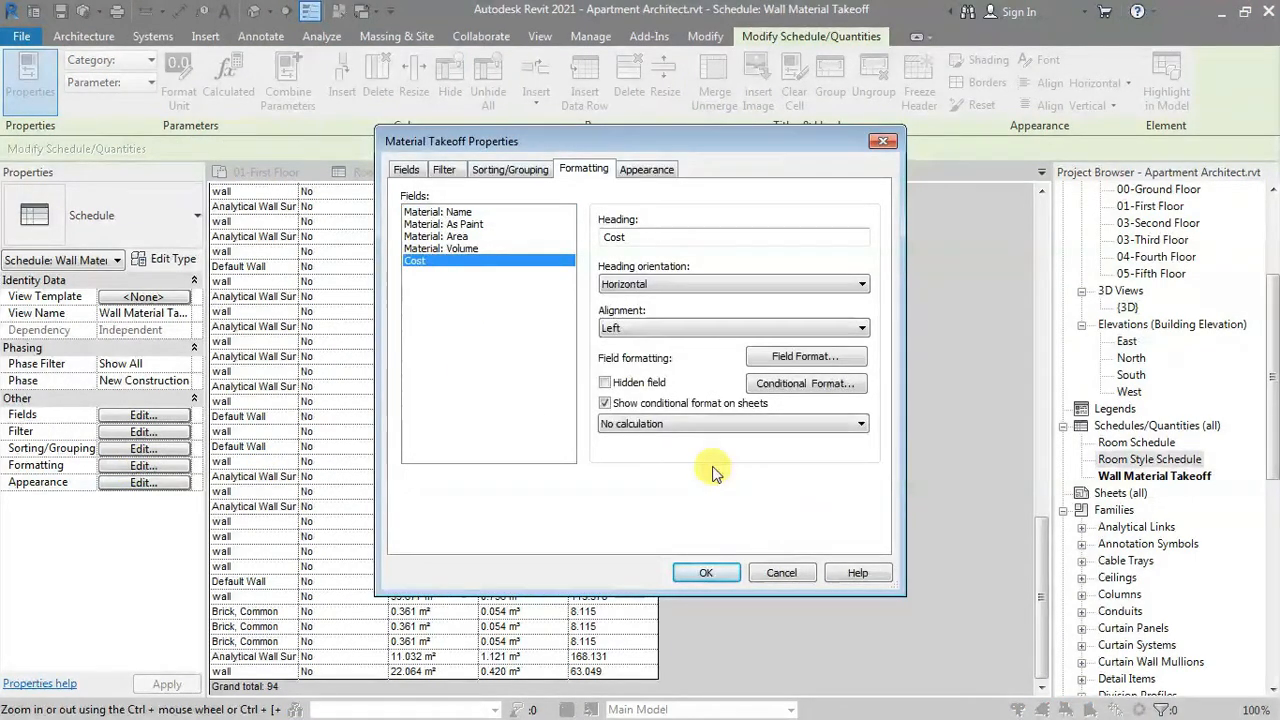
click(697, 425)
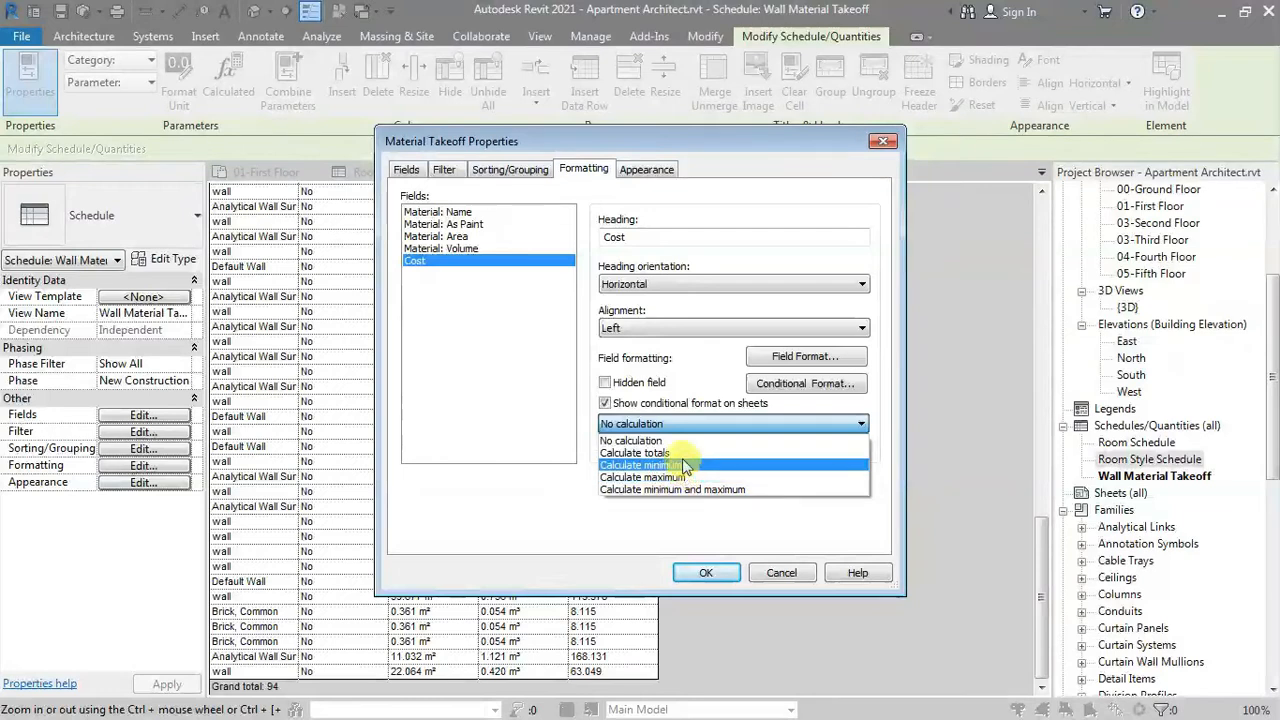
click(684, 453)
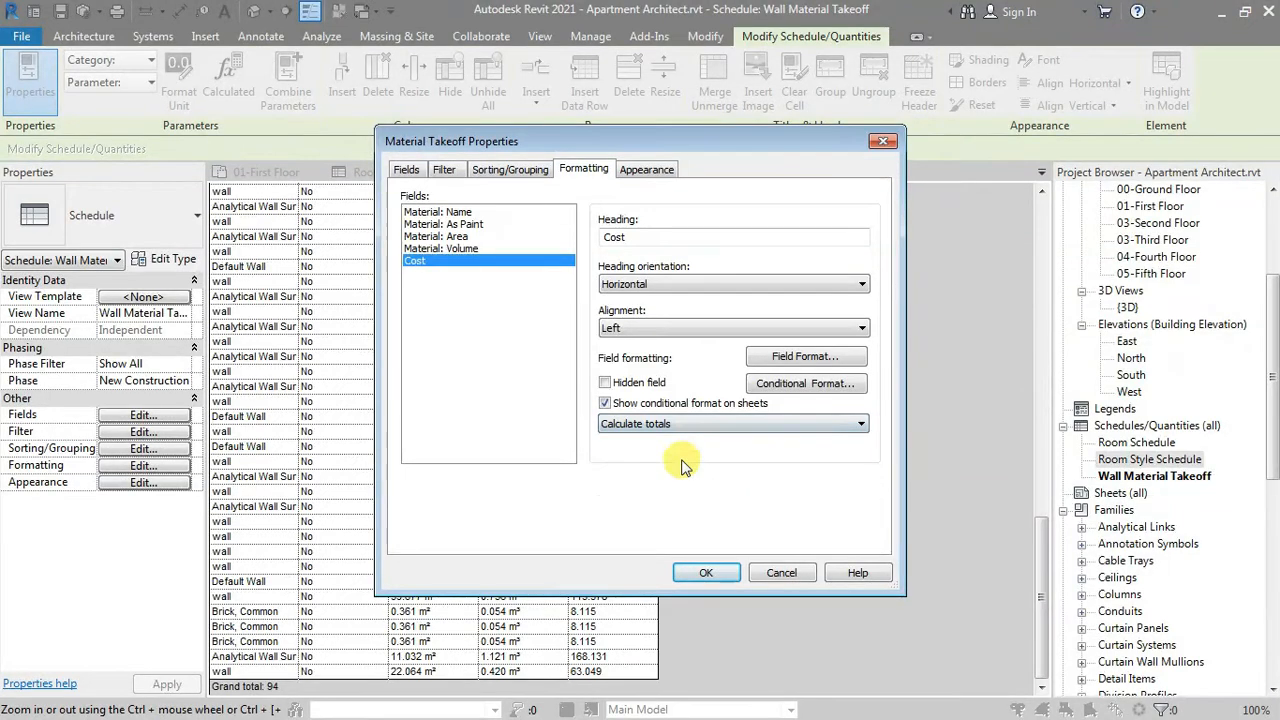
click(718, 575)
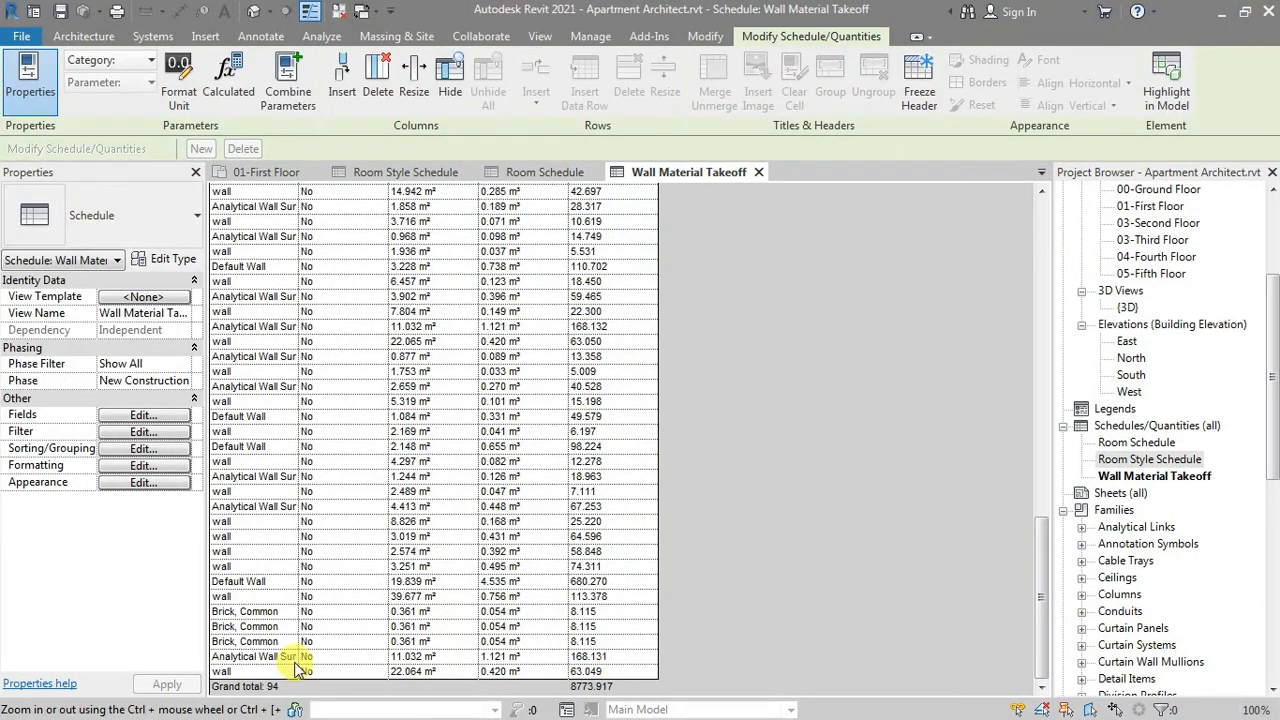
Set the Material: Area and Material: Volume fields to calculate totals and check the grand total row.
scroll(251, 214, up, 10)
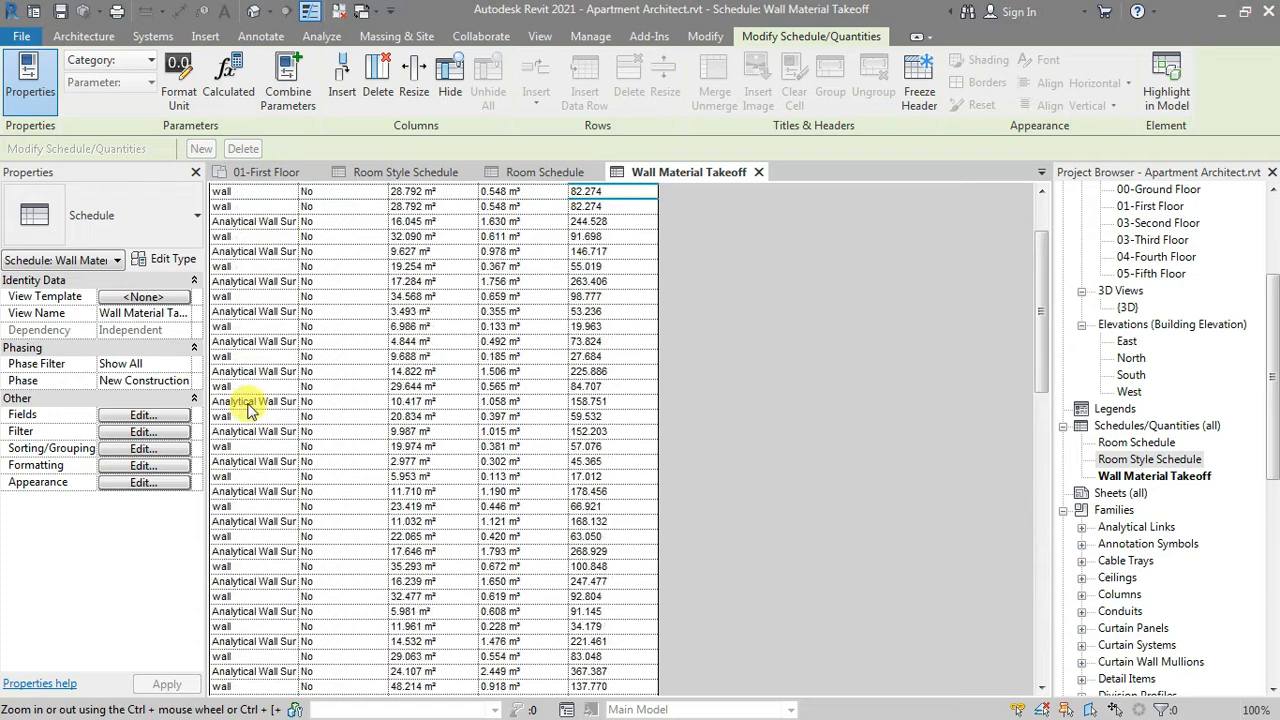
scroll(251, 500, down, 10)
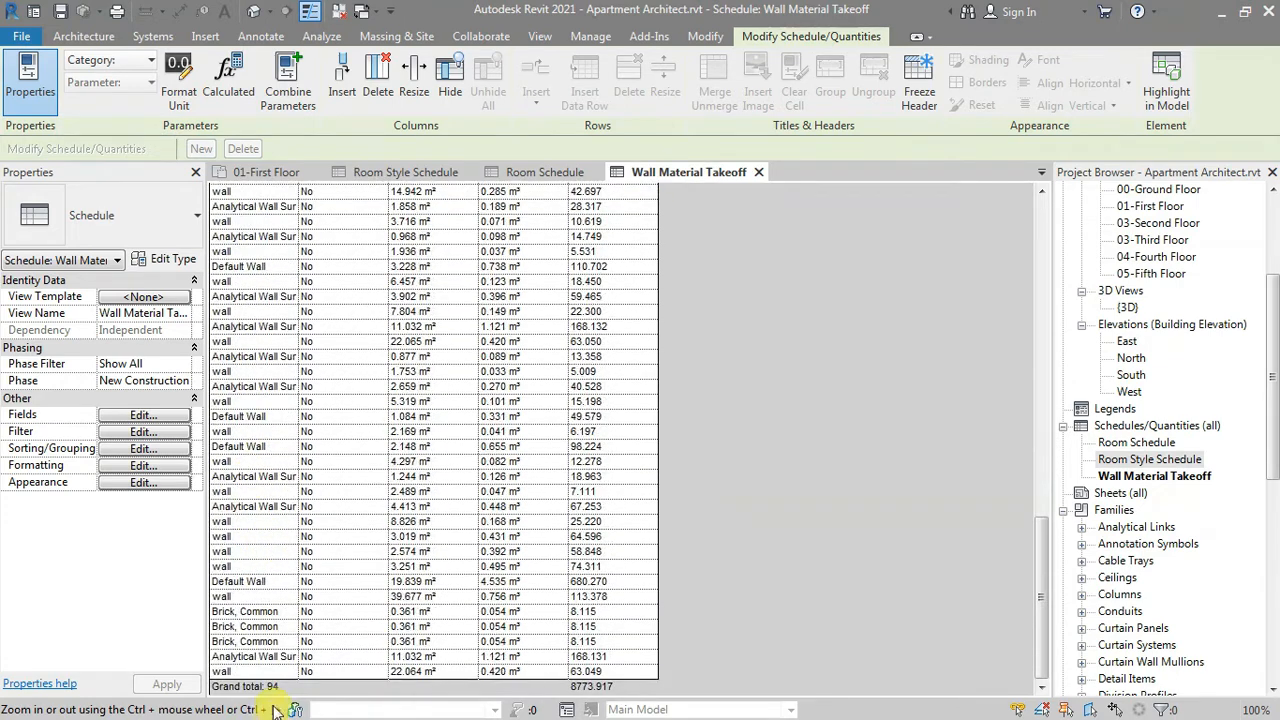
scroll(500, 537, up, 15)
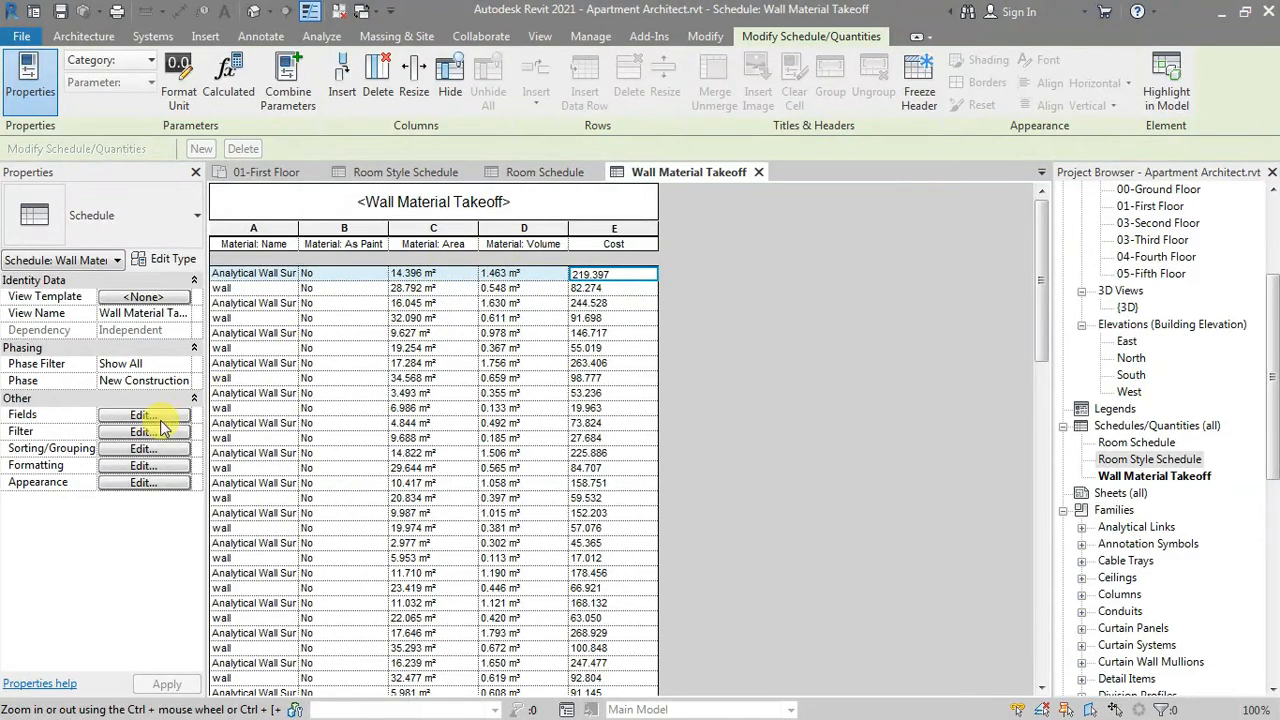
click(143, 466)
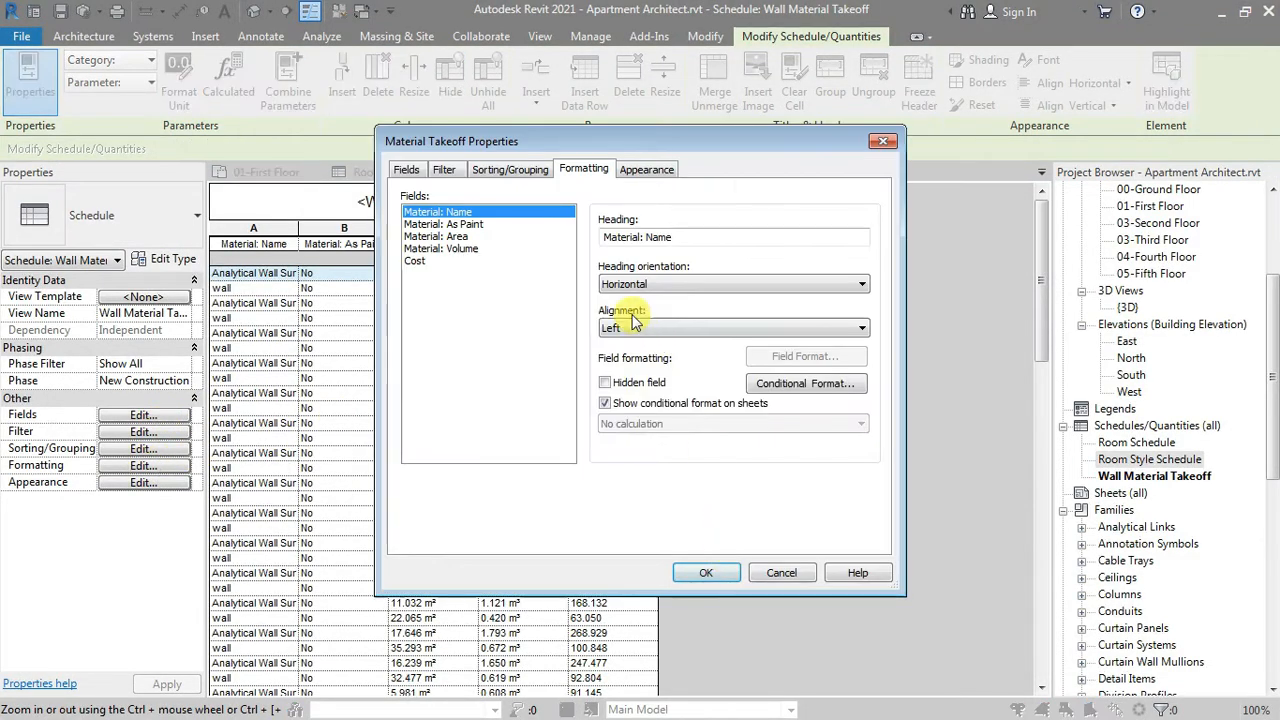
click(456, 237)
click(738, 424)
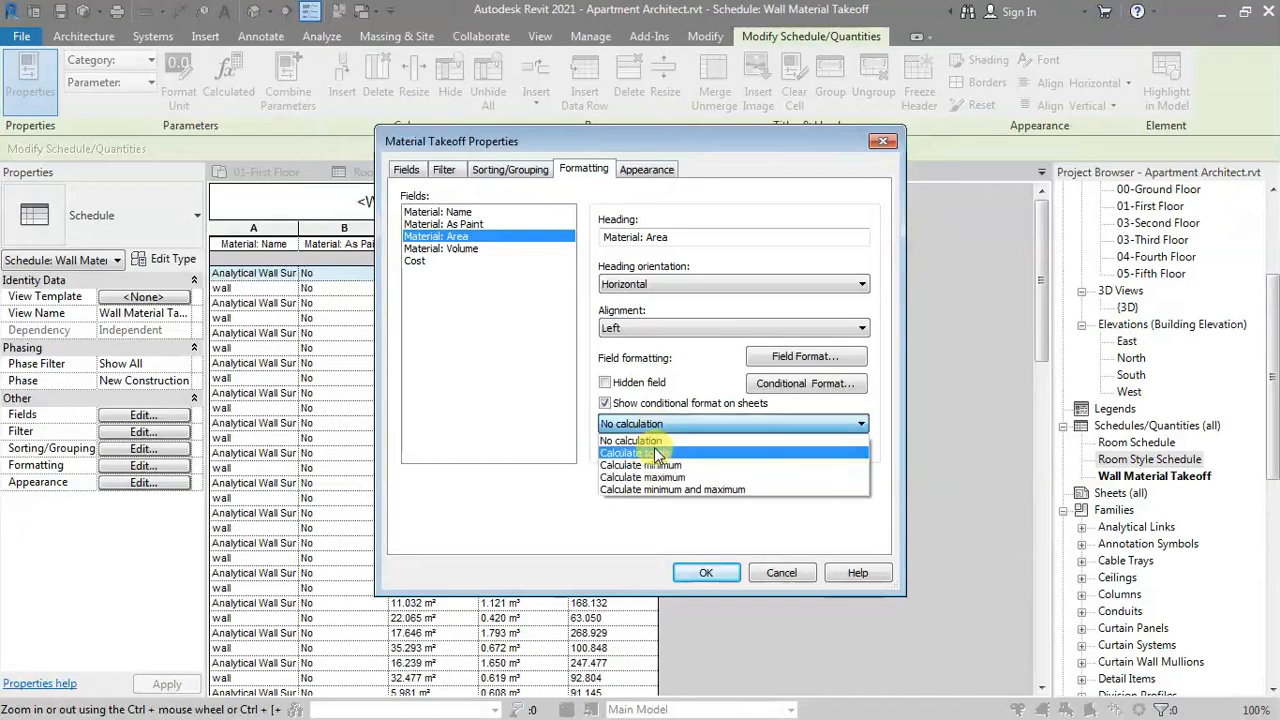
click(660, 453)
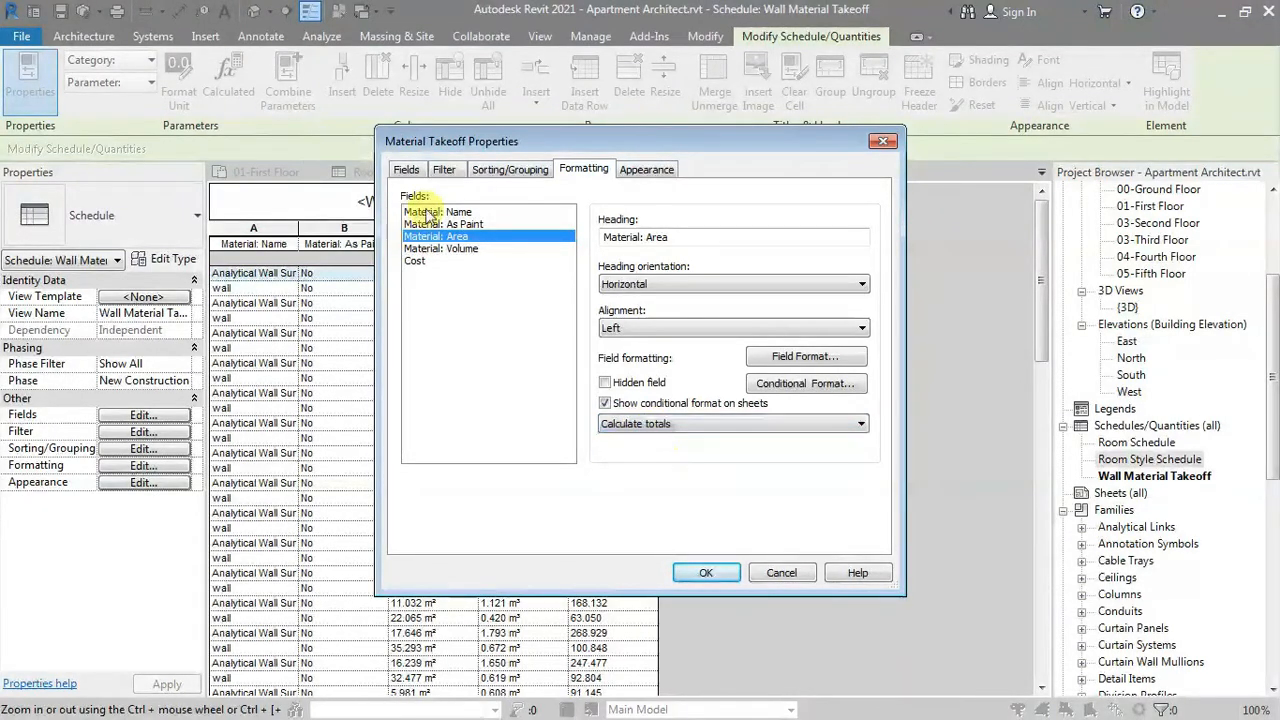
click(441, 248)
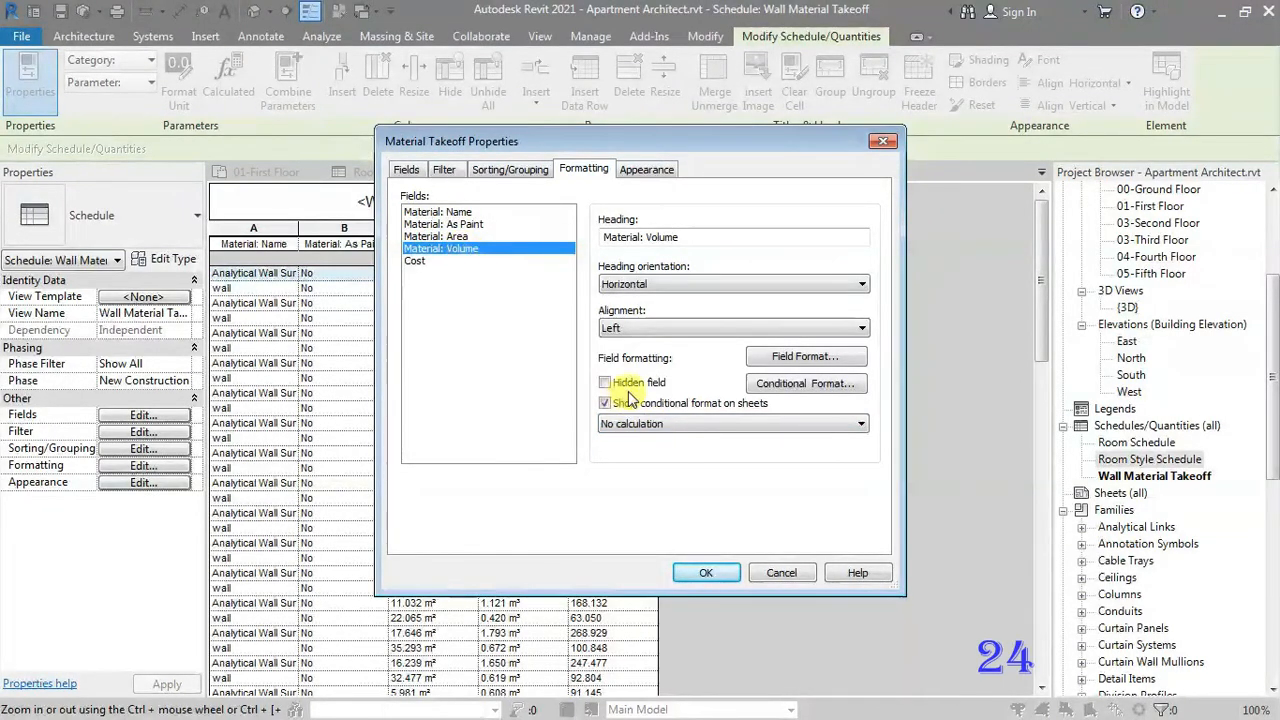
click(640, 424)
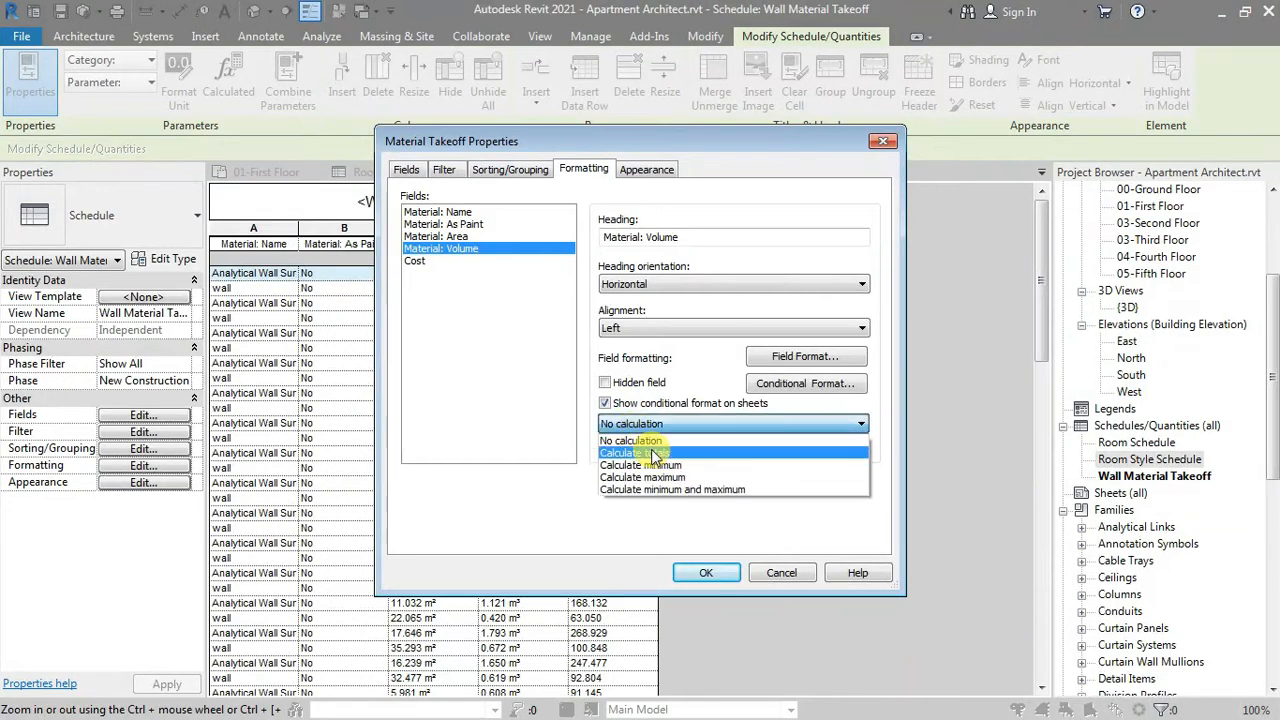
click(652, 455)
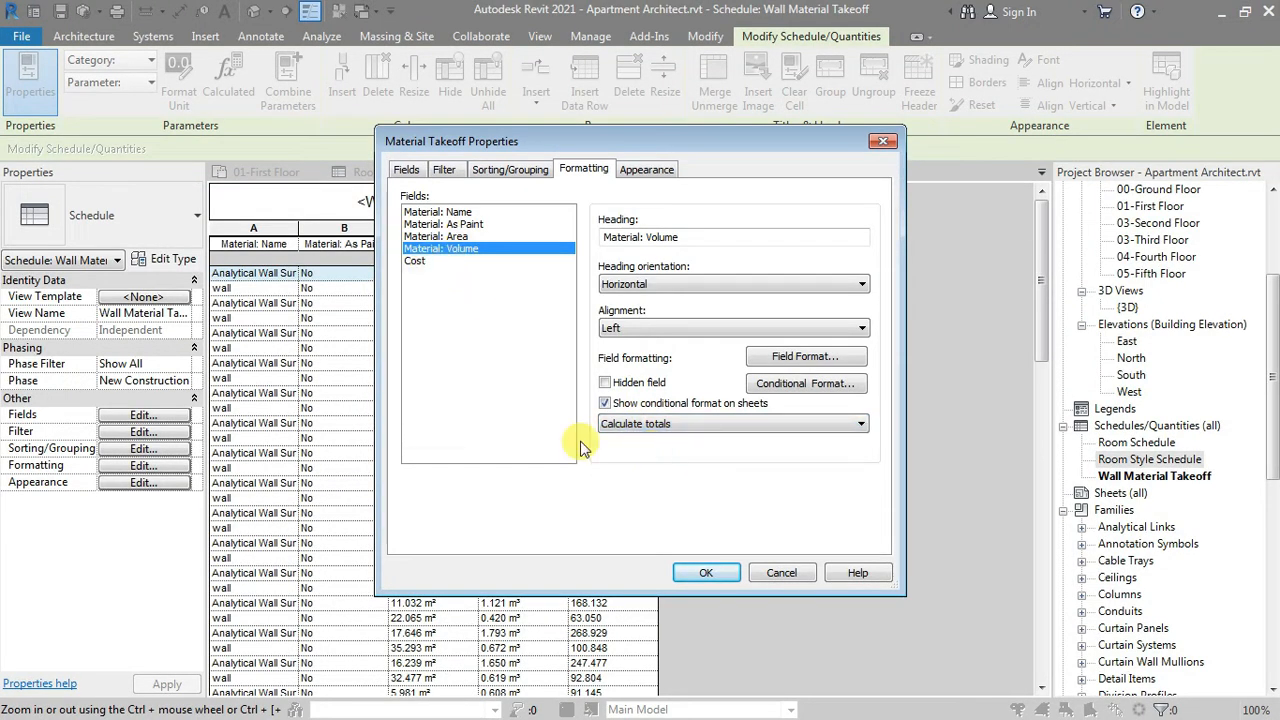
click(710, 574)
scroll(710, 560, down, 10)
scroll(710, 560, down, 10)
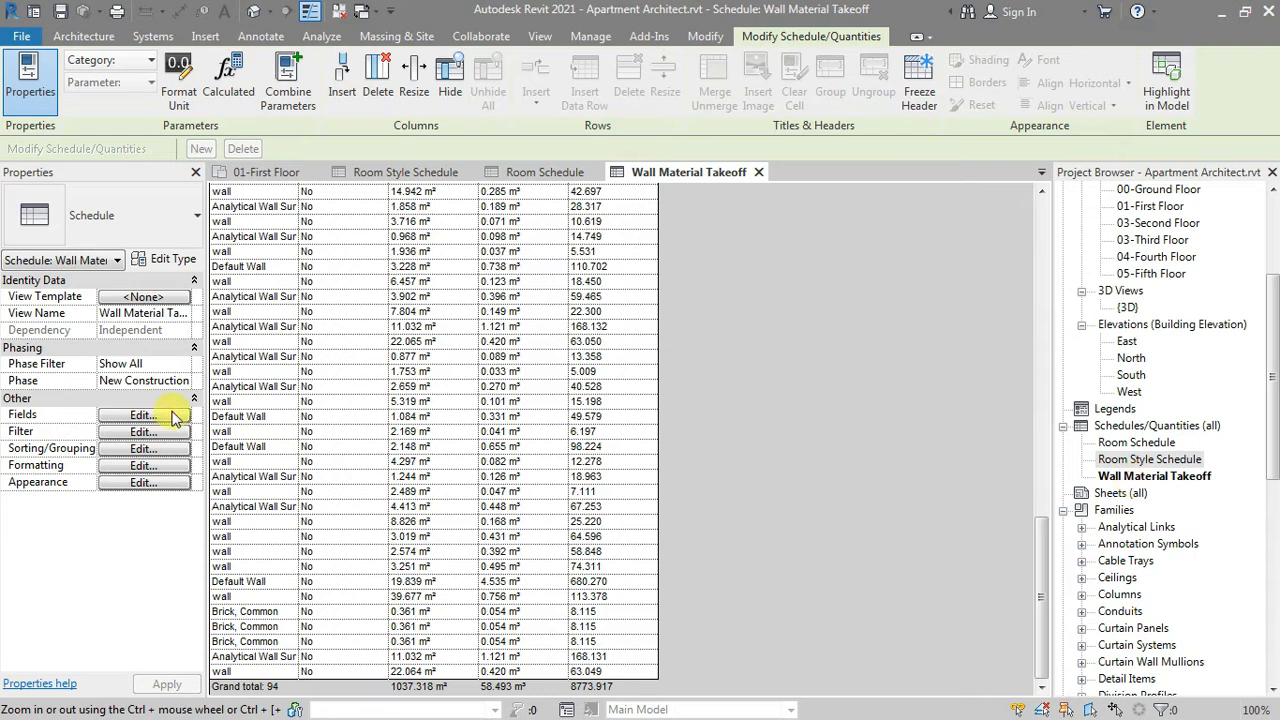
Turn on stripe rows for the wall material takeoff with light cyan as the First Row Stripe Color.
click(143, 483)
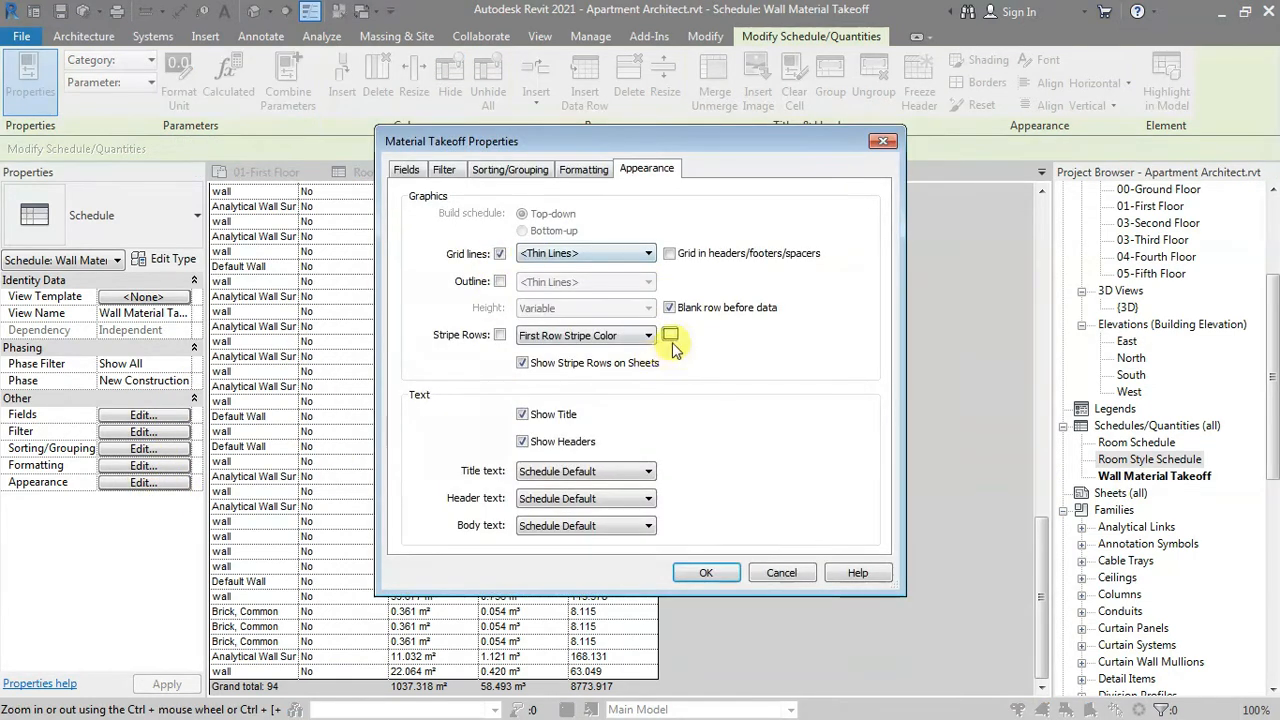
click(500, 335)
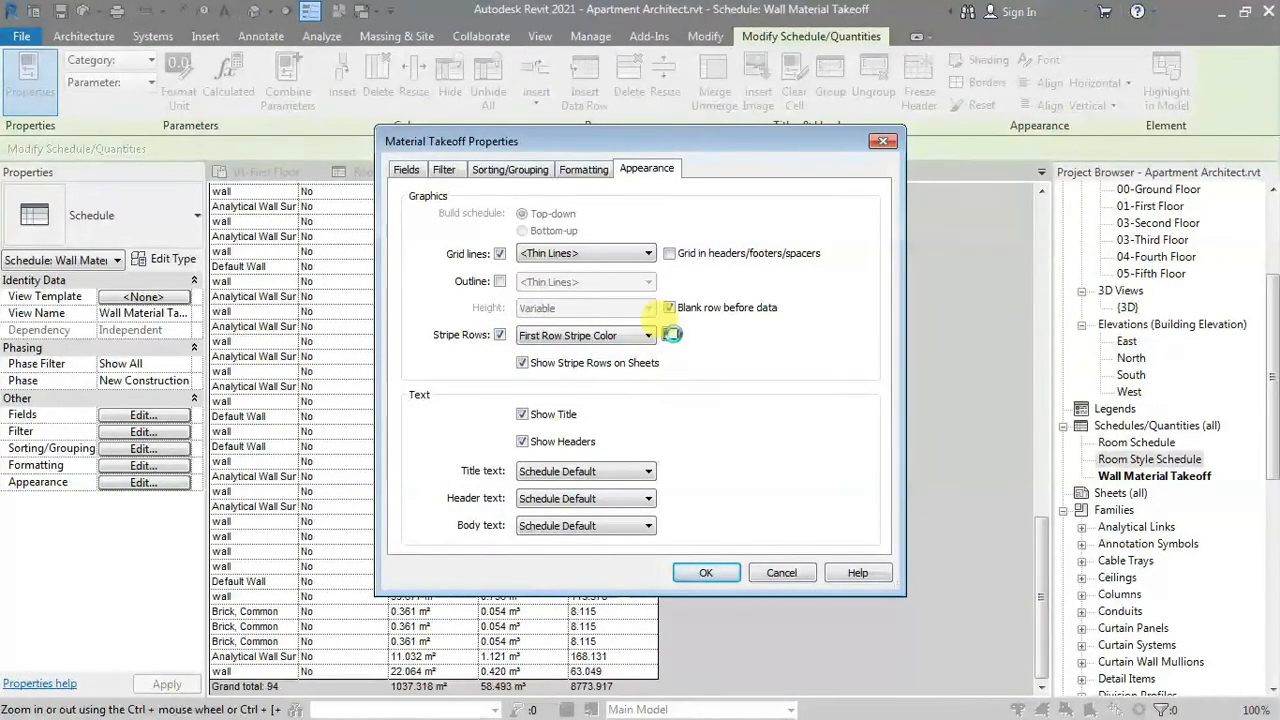
click(670, 334)
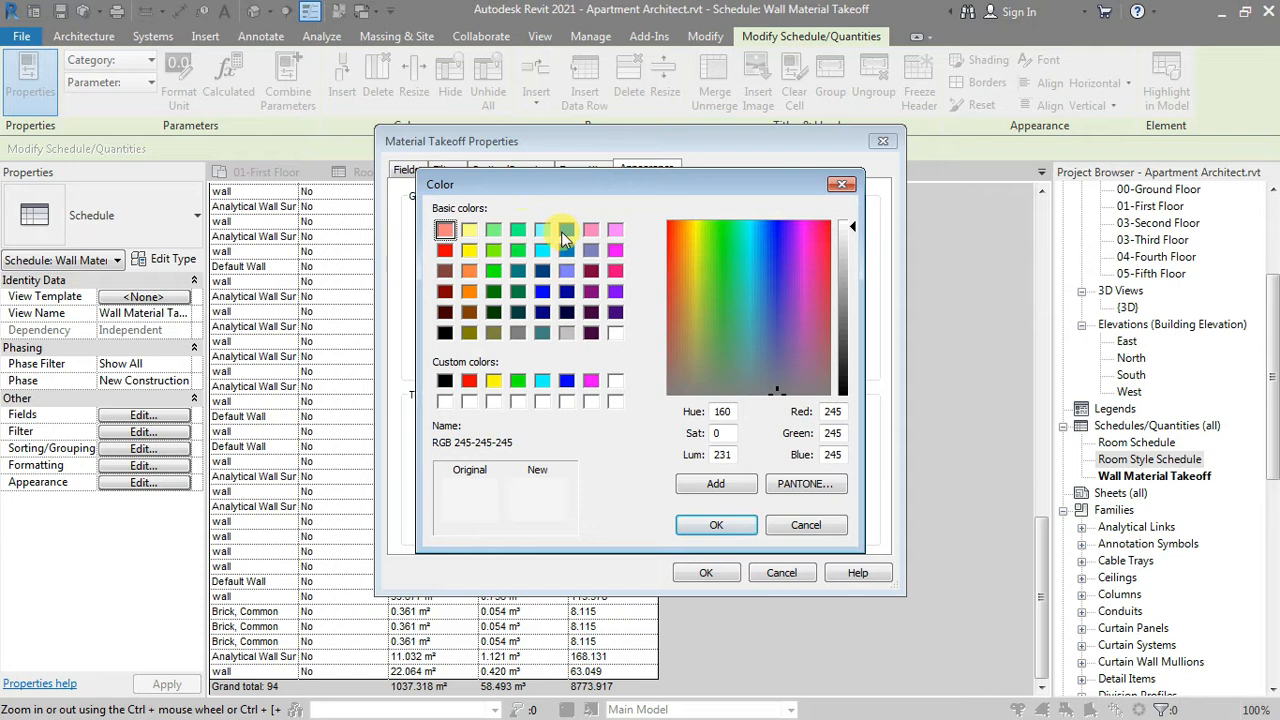
click(543, 231)
click(710, 523)
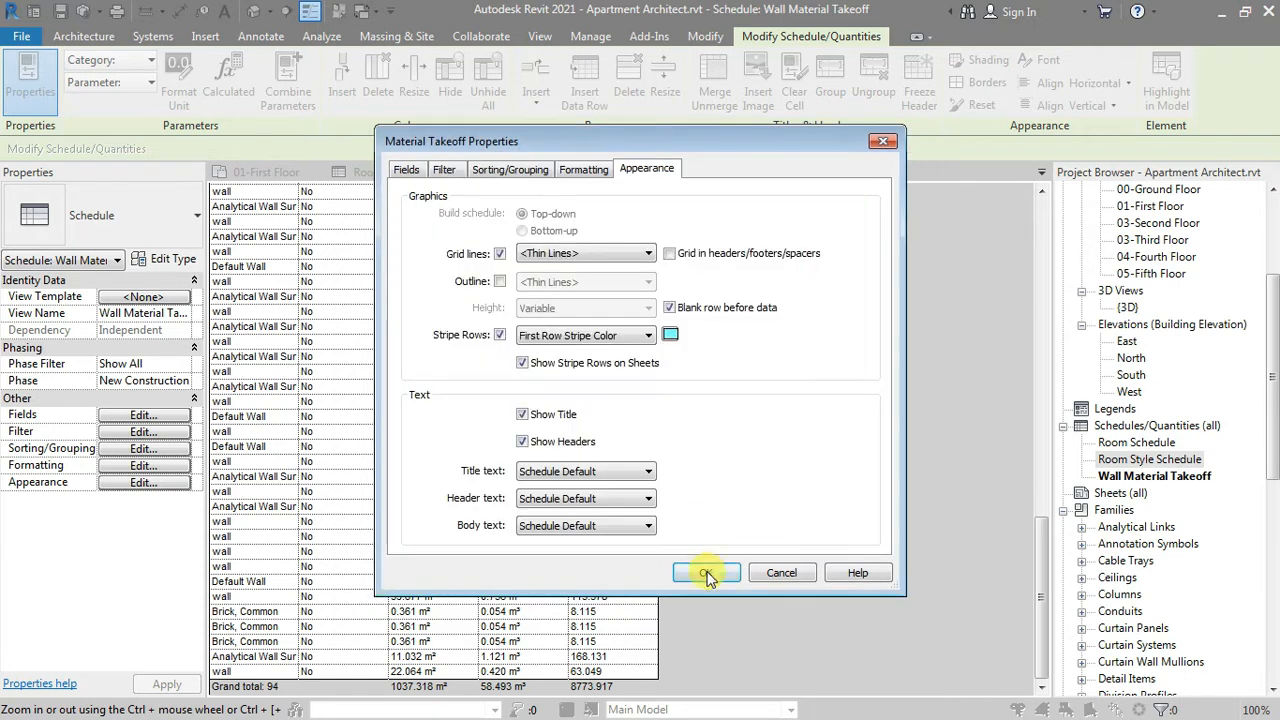
click(695, 568)
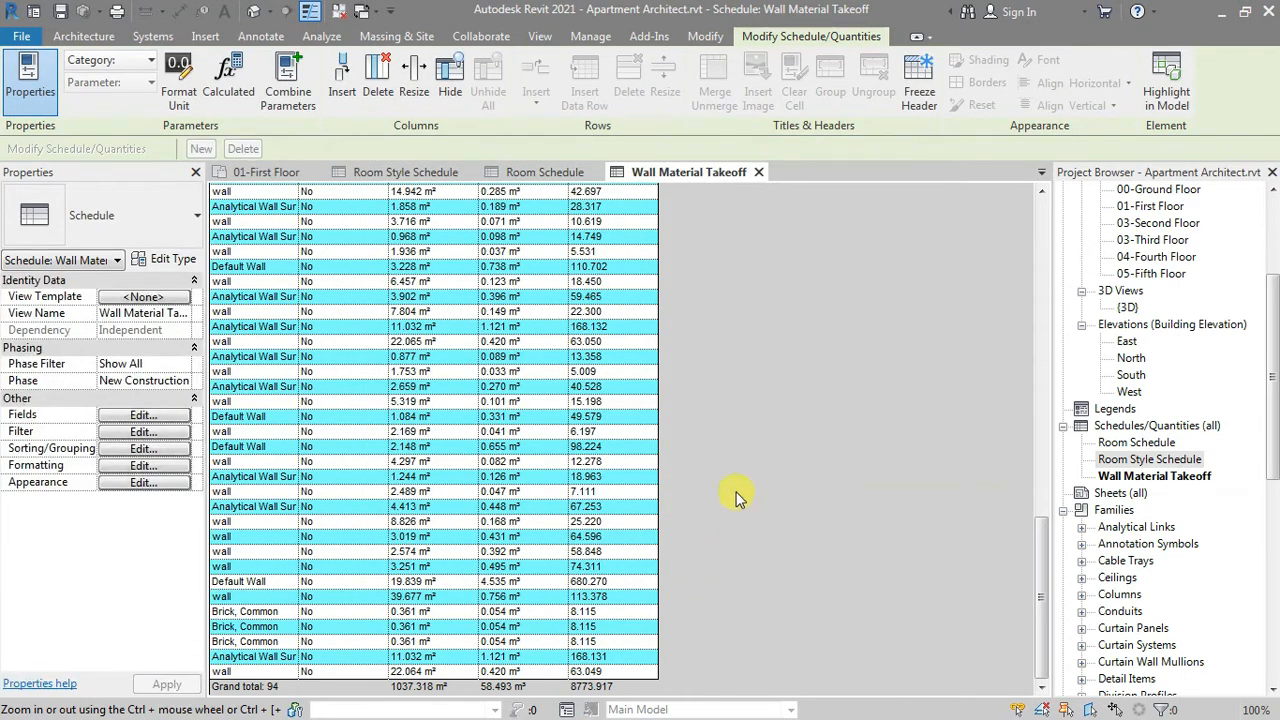
scroll(735, 497, up, 15)
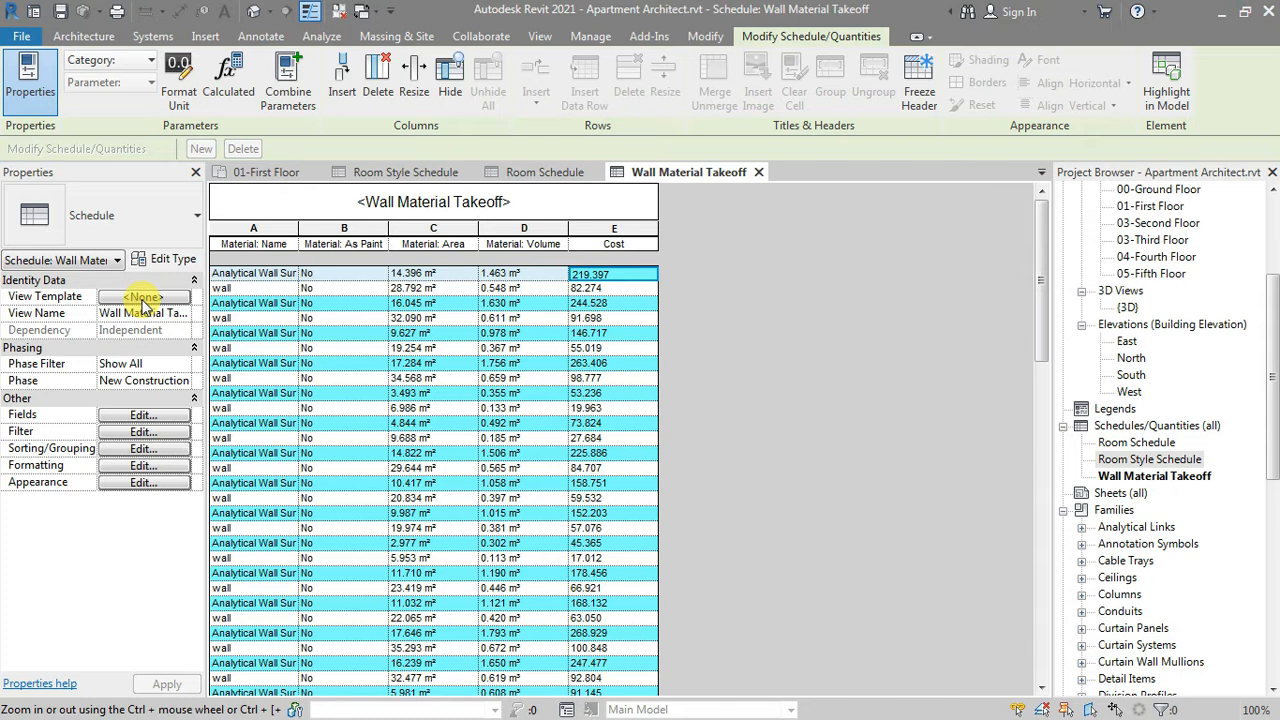
Create a view template named Material Takeoff from the Wall Material Takeoff schedule.
right_click(1147, 478)
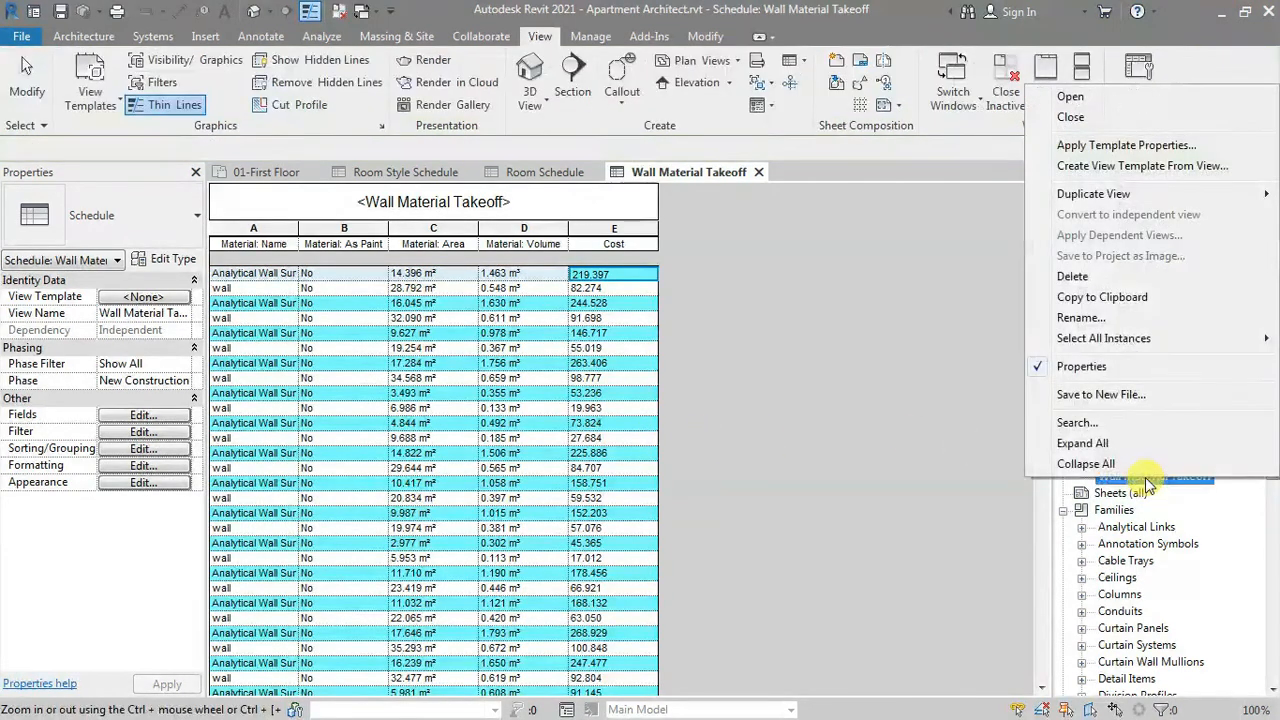
click(1120, 166)
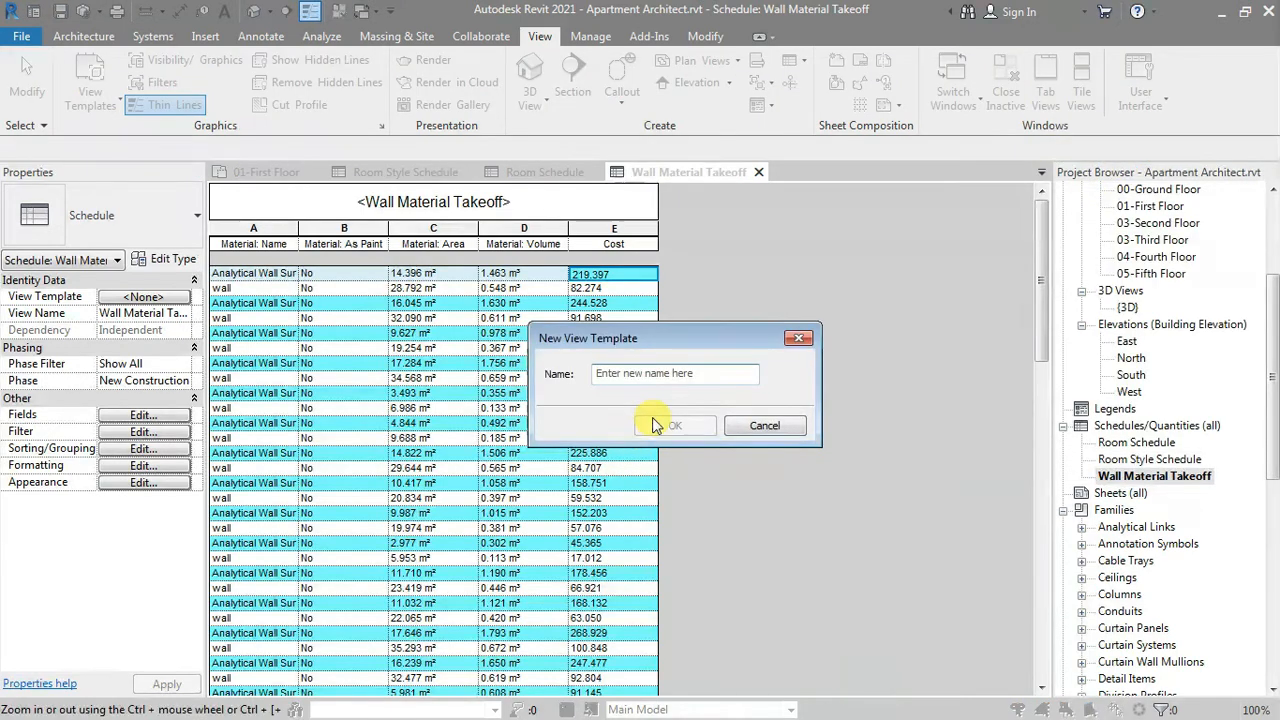
text(WA)
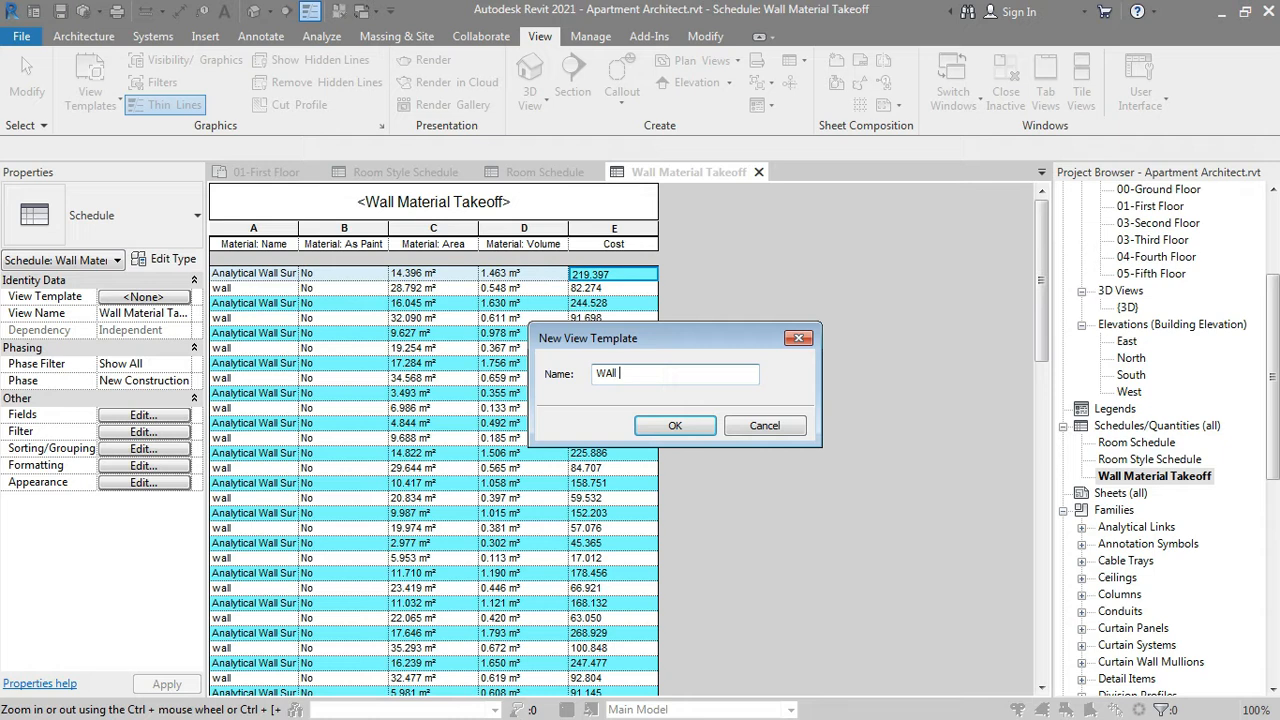
text(l)
key(BackSpace)
key(BackSpace)
key(BackSpace)
text(Material Takeoff)
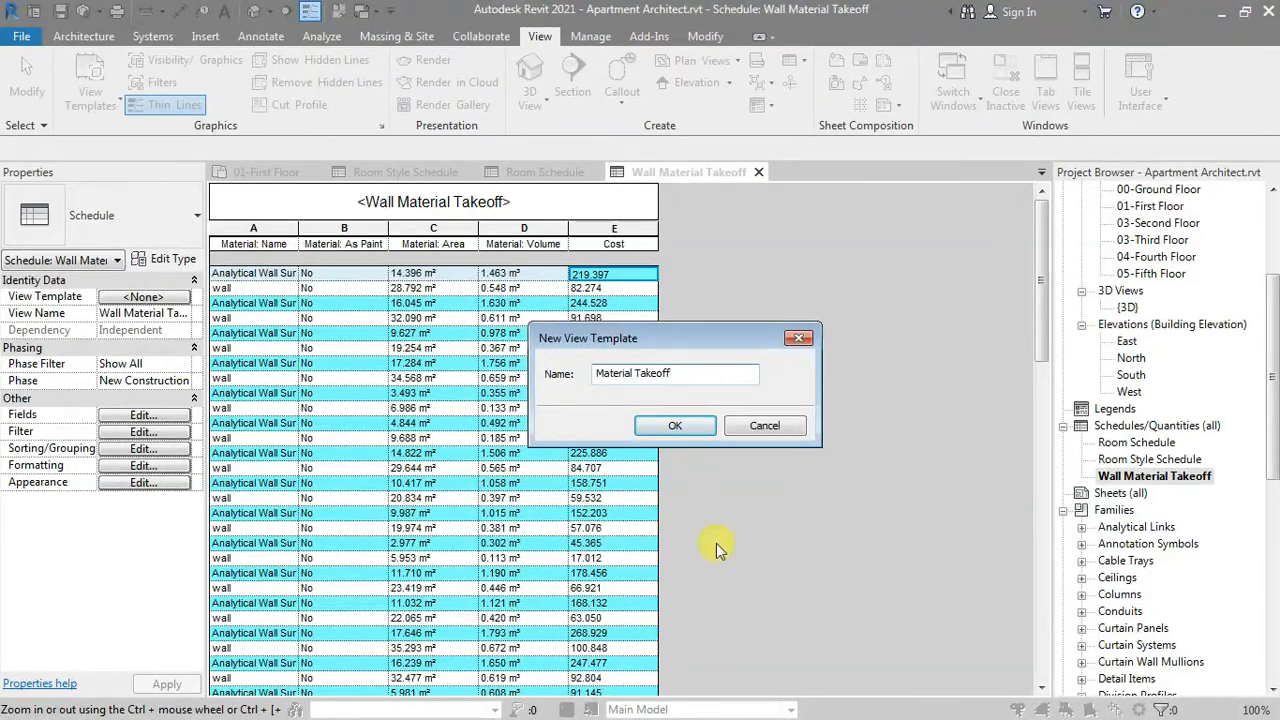
click(692, 428)
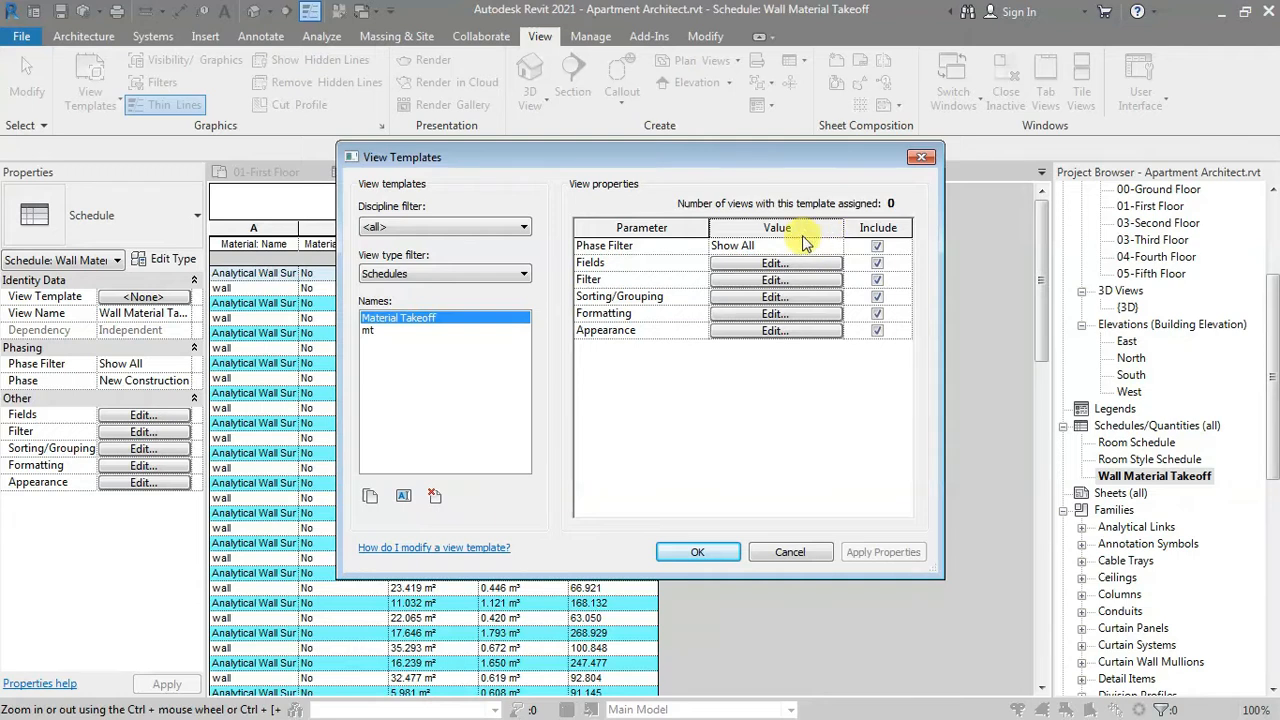
click(697, 553)
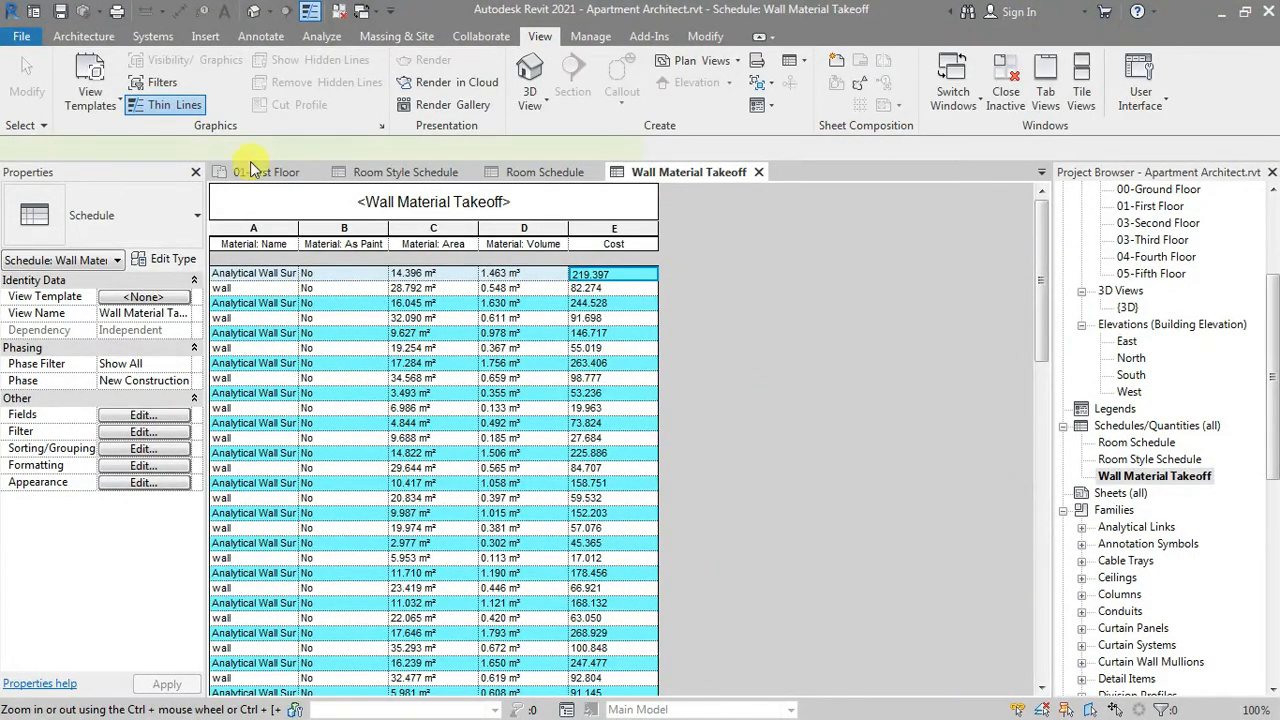
Look up the Material Takeoff template among the project's view templates, filtered to Schedules.
click(538, 36)
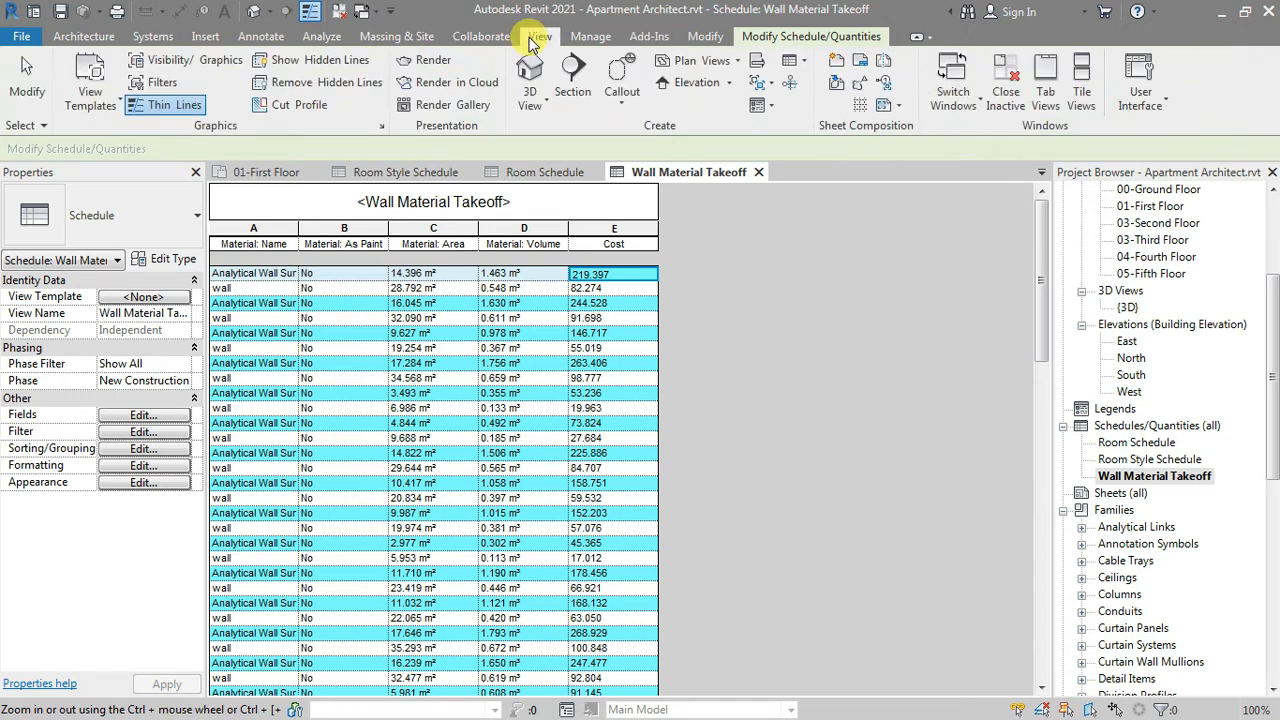
click(116, 108)
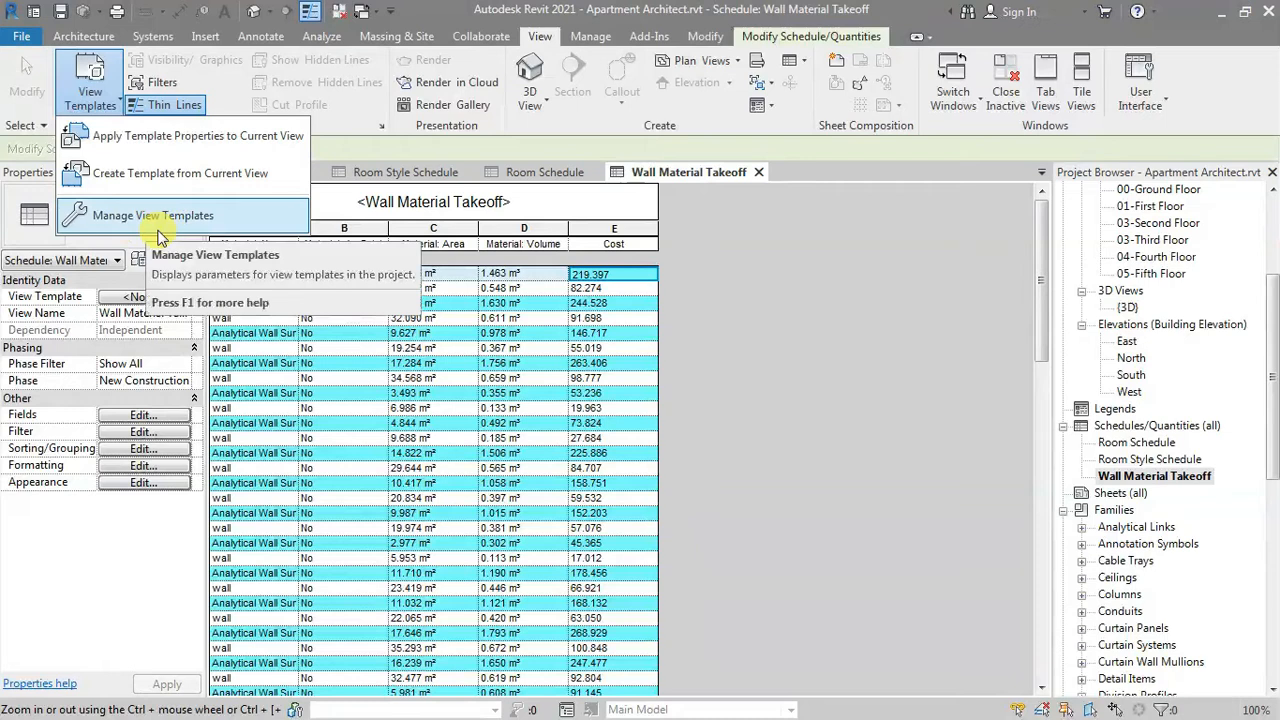
click(158, 220)
click(445, 274)
click(403, 346)
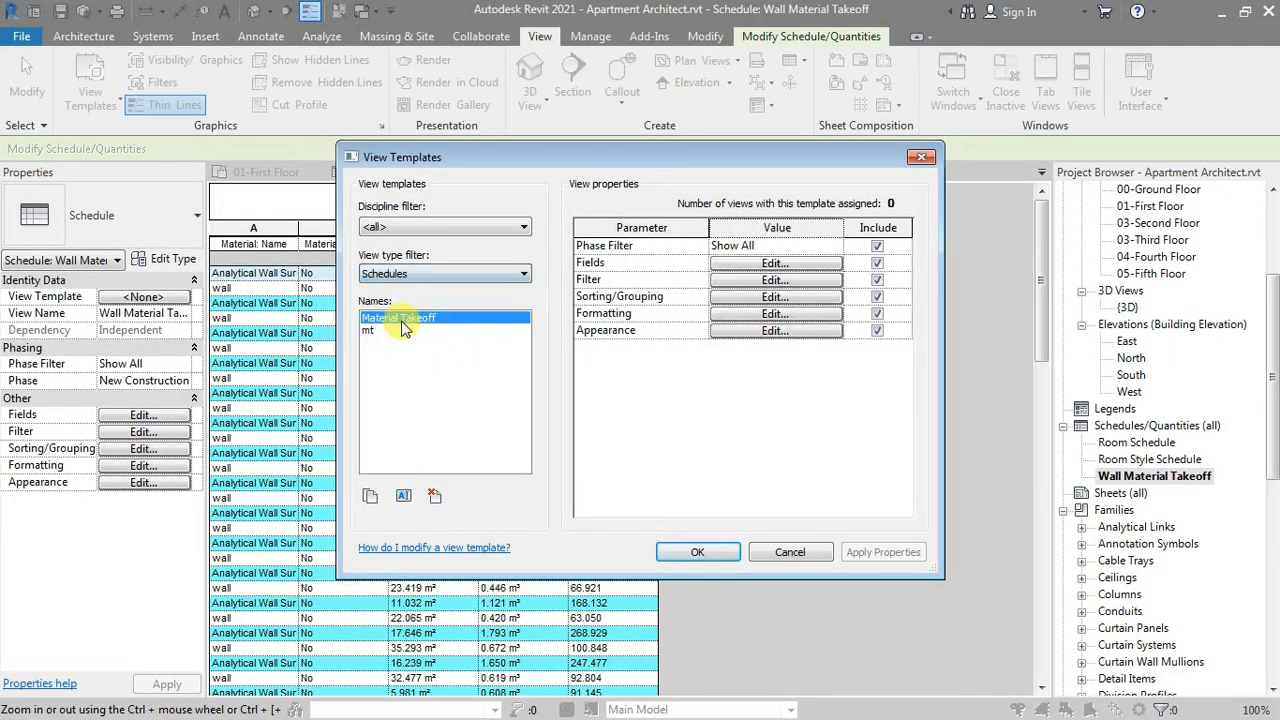
click(921, 161)
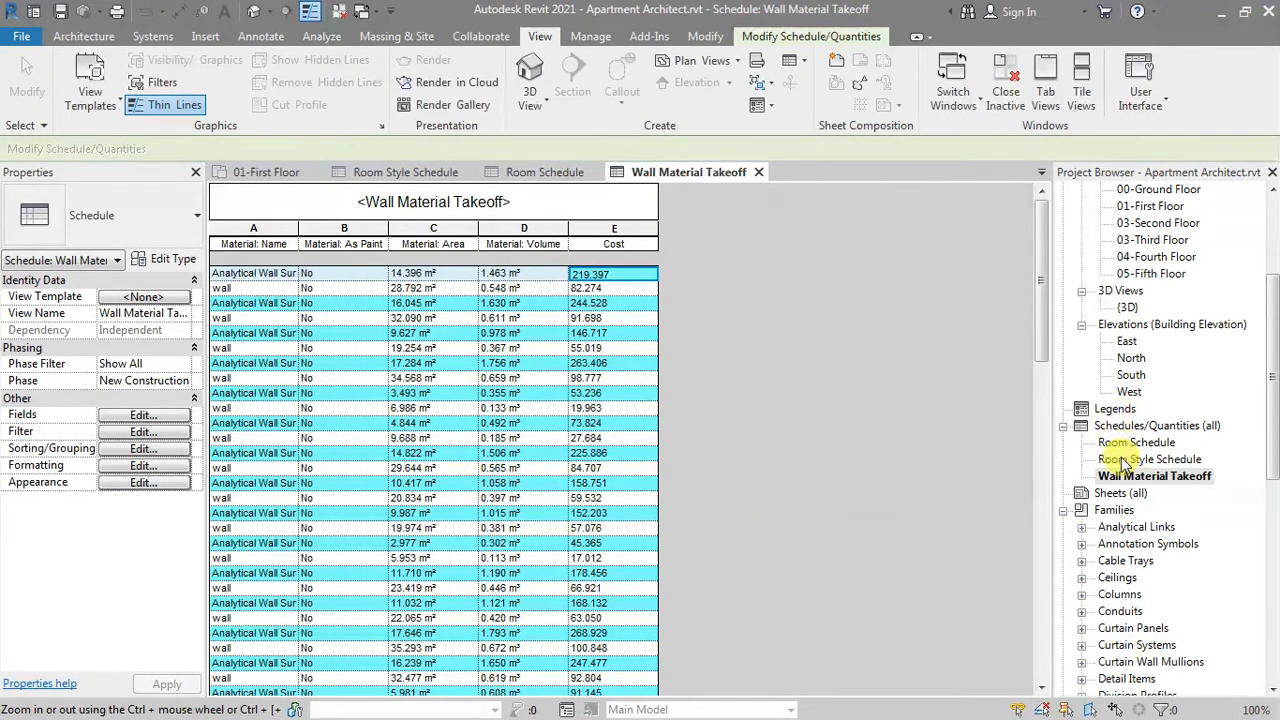
Open the Room Schedule and inspect which properties of the Material Takeoff template can be applied to it.
click(1135, 443)
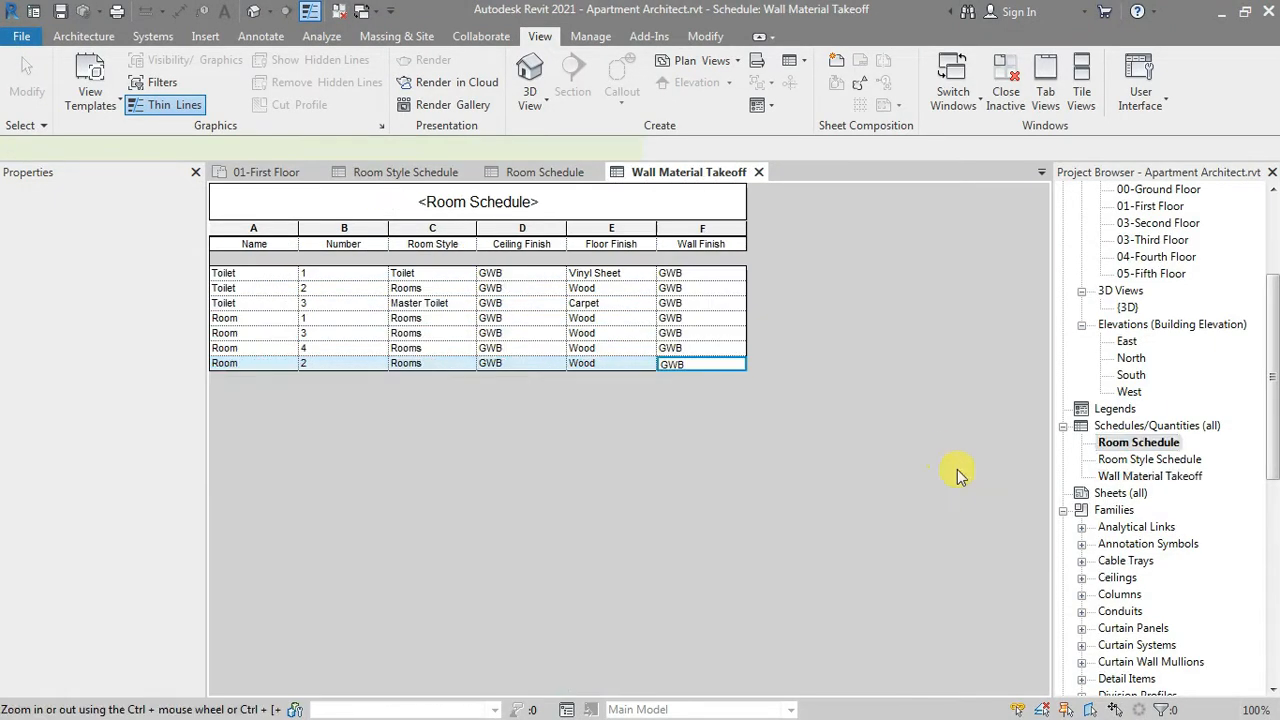
right_click(1148, 444)
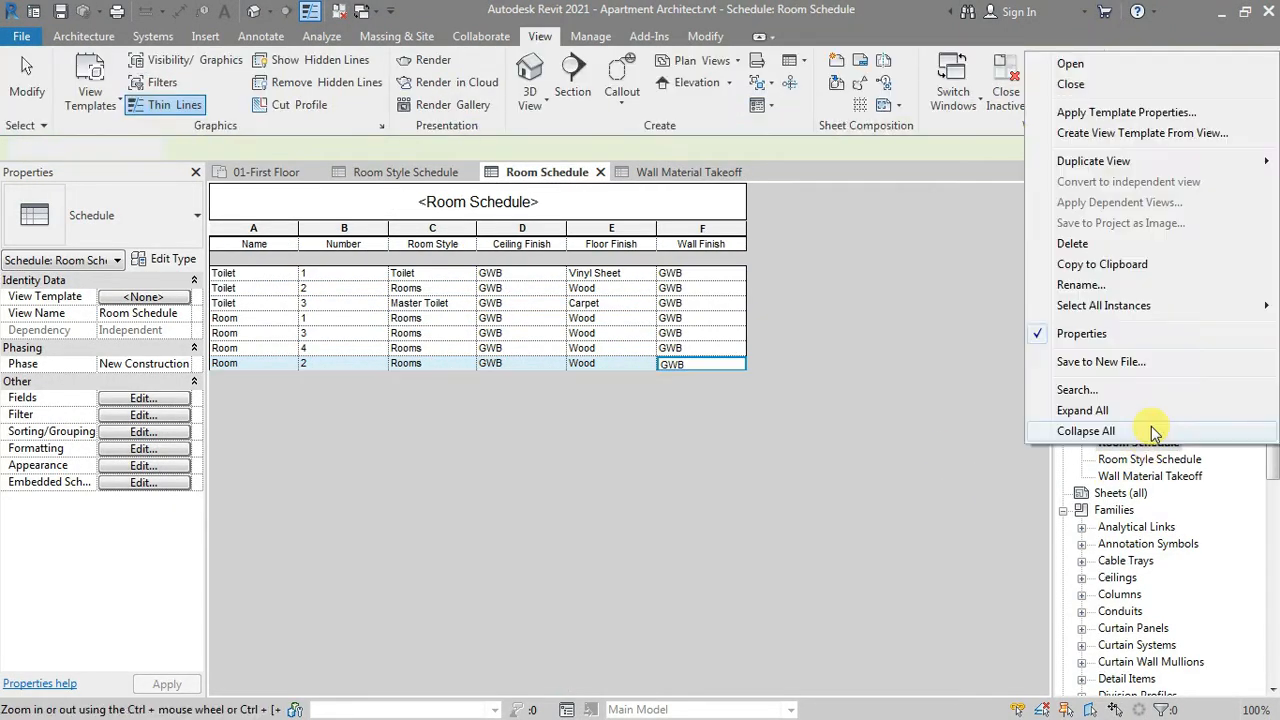
click(1160, 115)
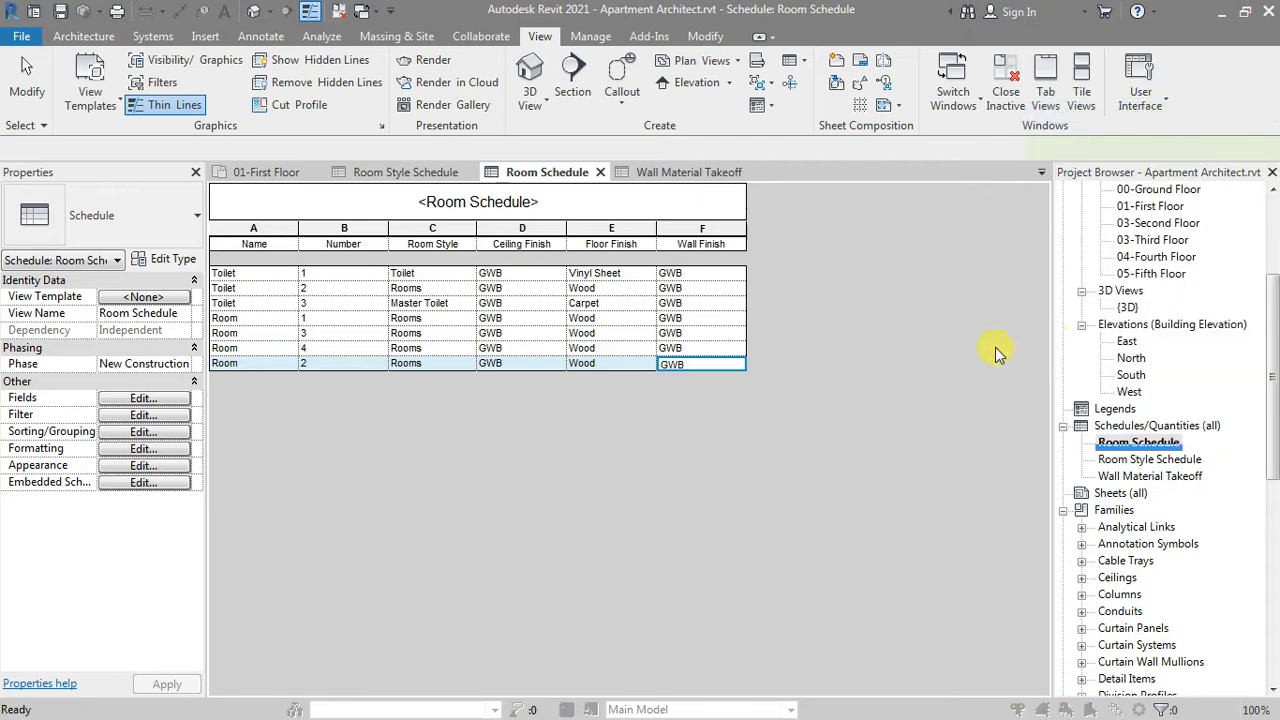
click(425, 318)
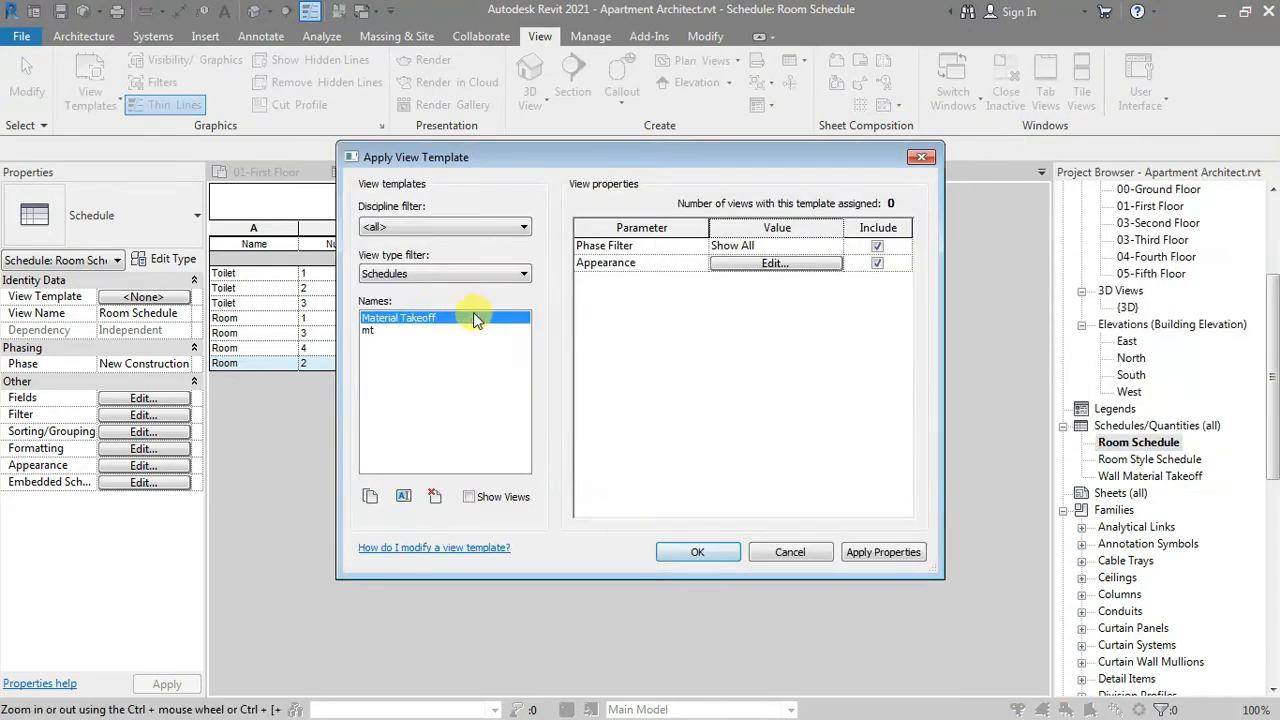
click(922, 157)
Assign the Material Takeoff view template to the Room Schedule, excluding Phase Filter and keeping Appearance included.
click(168, 300)
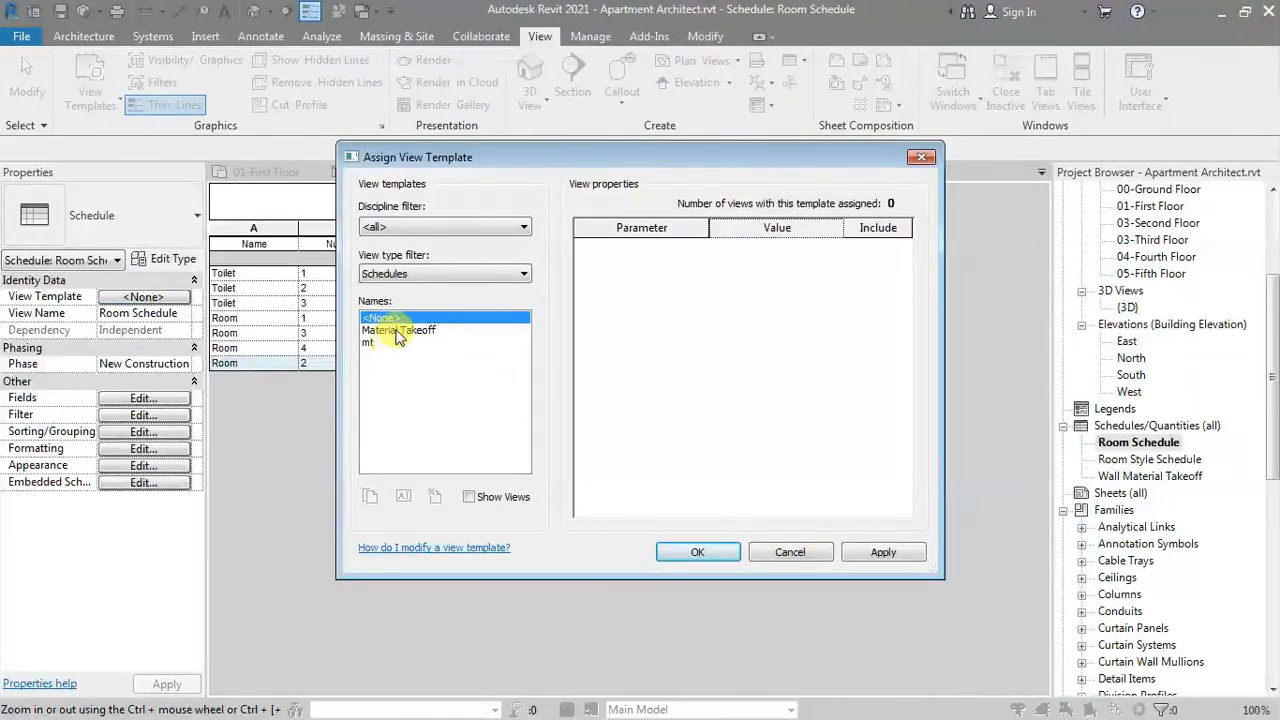
click(395, 330)
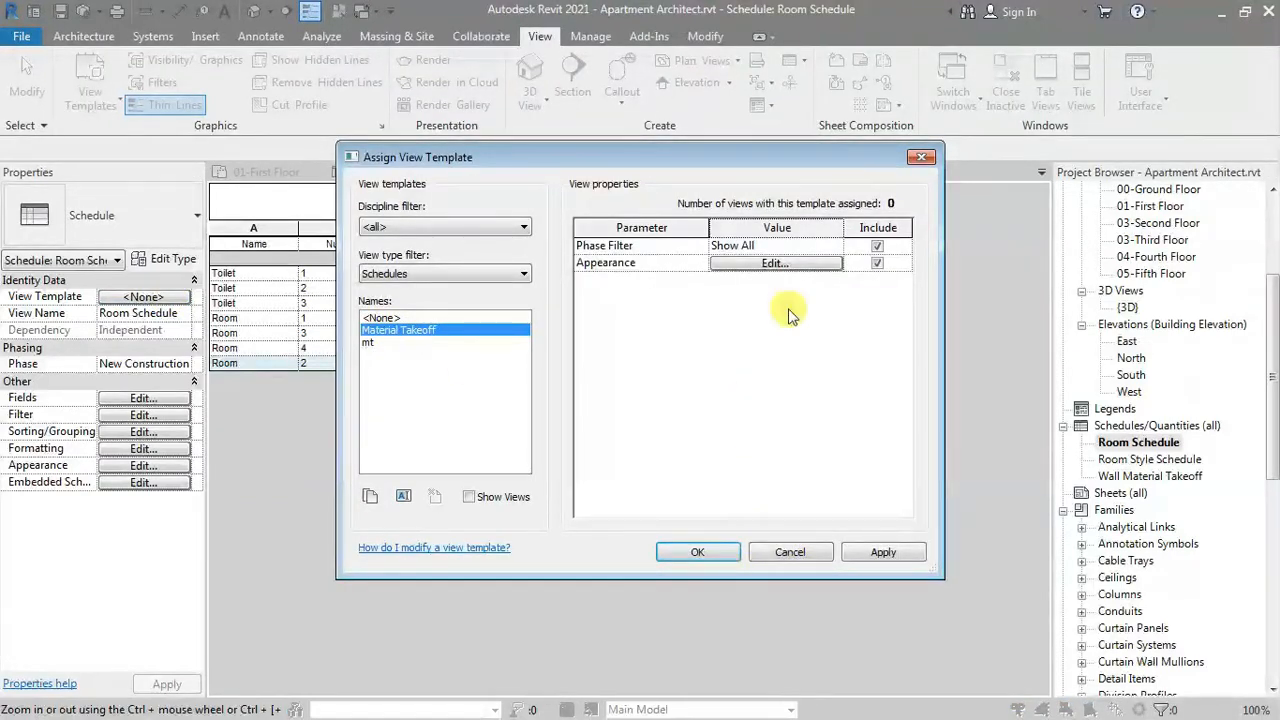
click(876, 246)
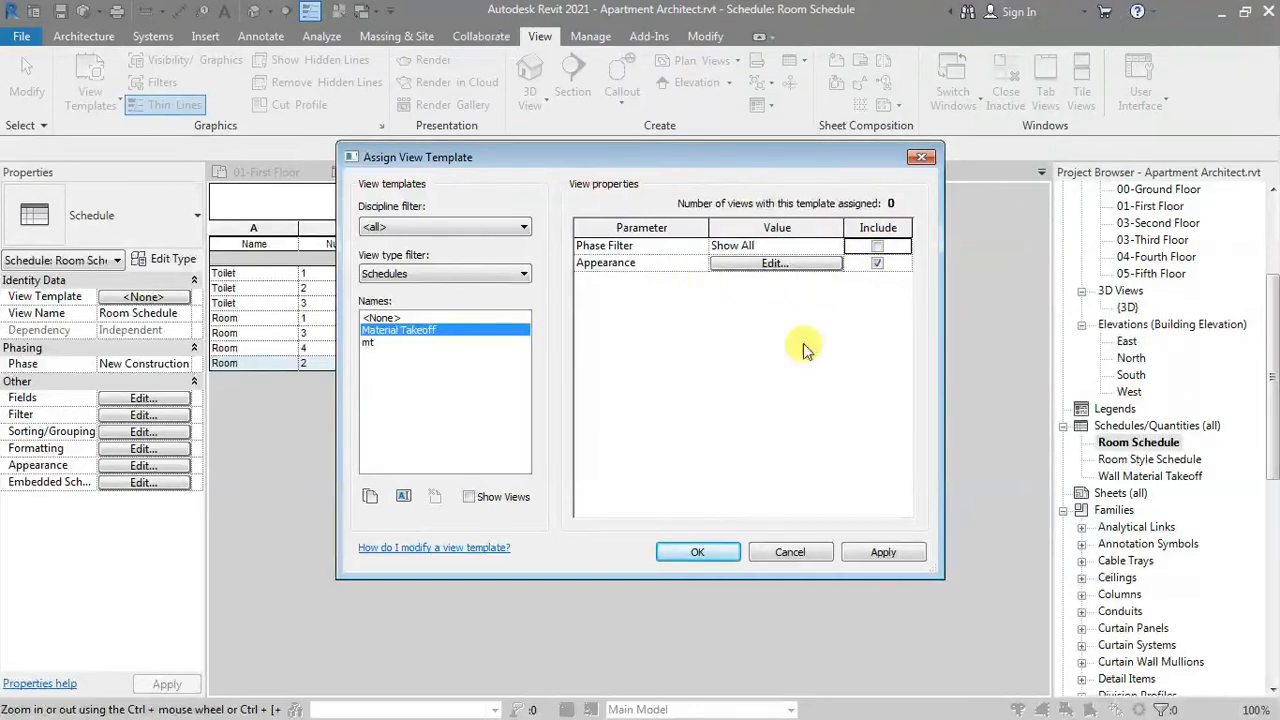
click(703, 551)
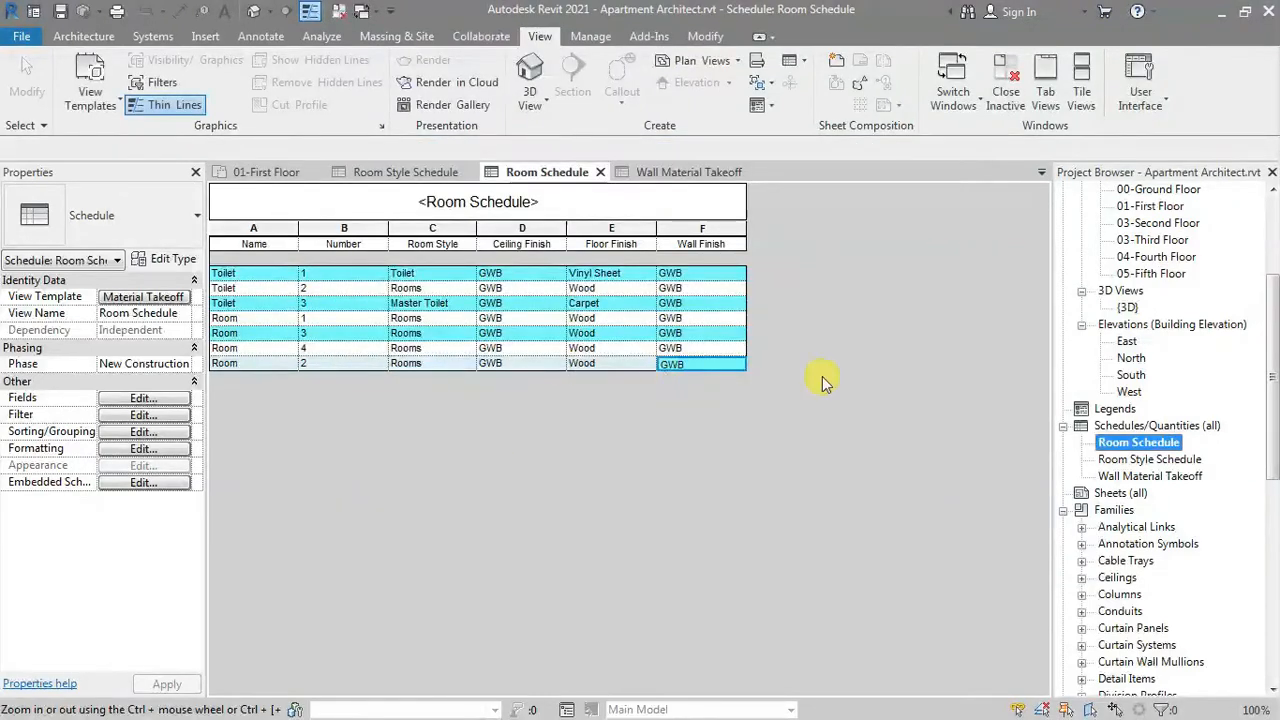